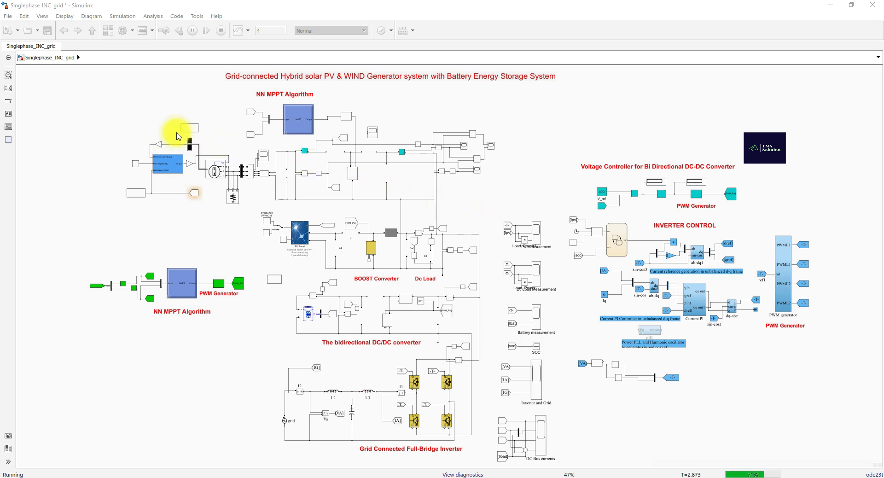
Examine the wind turbine and generator section of the model together with its NN MPPT converter stage.
scroll(163, 121, up, 1)
scroll(162, 122, up, 4)
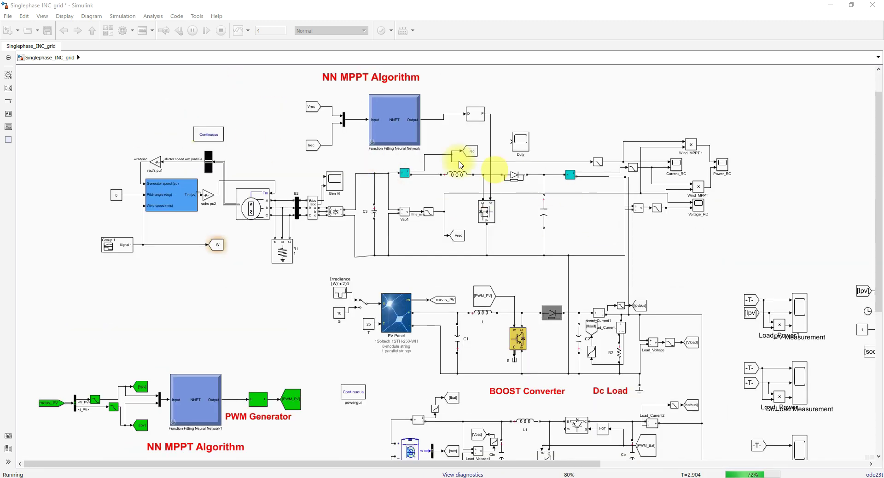
drag(93, 136, 286, 240)
drag(312, 269, 312, 270)
click(290, 291)
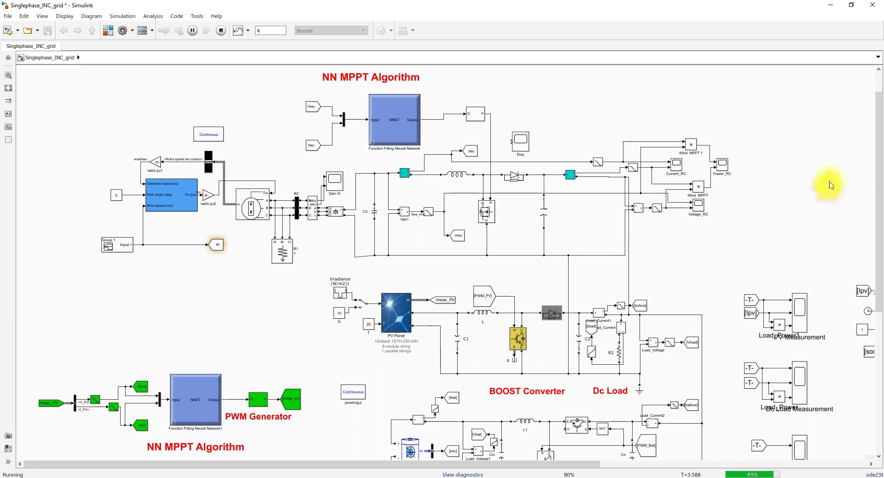
Examine the PV panel, its boost converter and the DC load section of the model.
drag(881, 162, 879, 197)
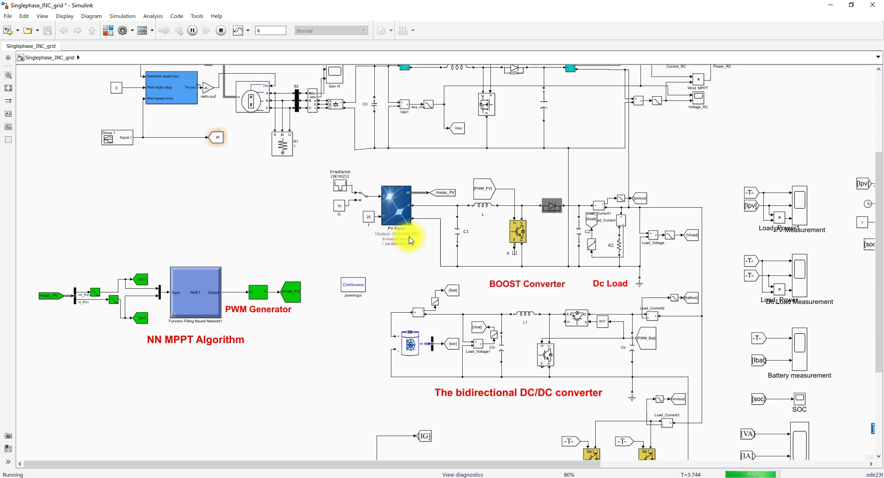
scroll(408, 239, up, 2)
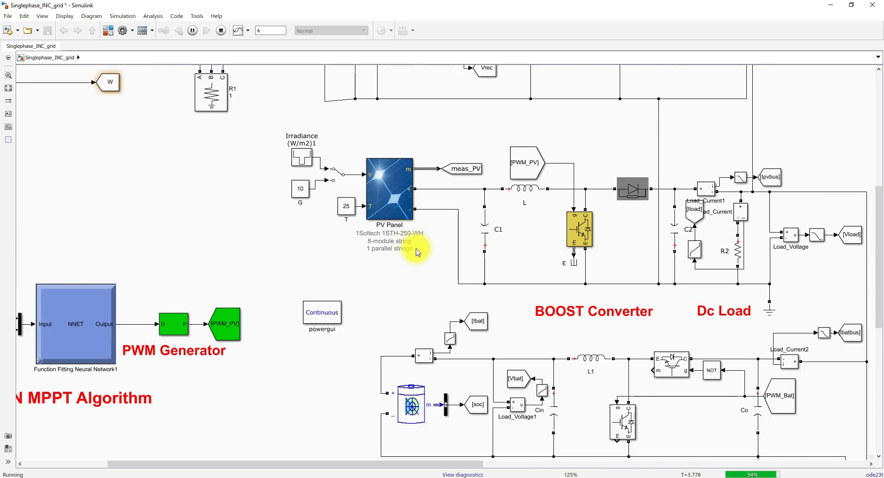
scroll(417, 251, down, 3)
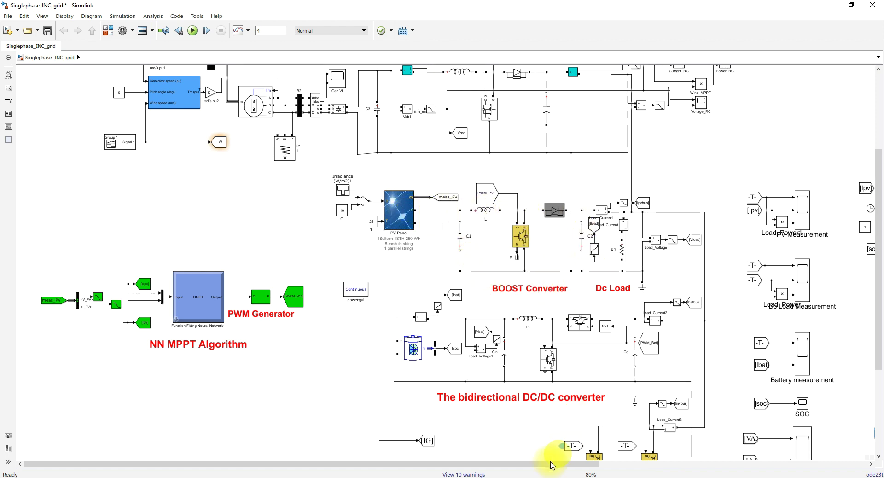
Examine the battery and the bidirectional DC/DC converter it feeds.
drag(539, 464, 691, 465)
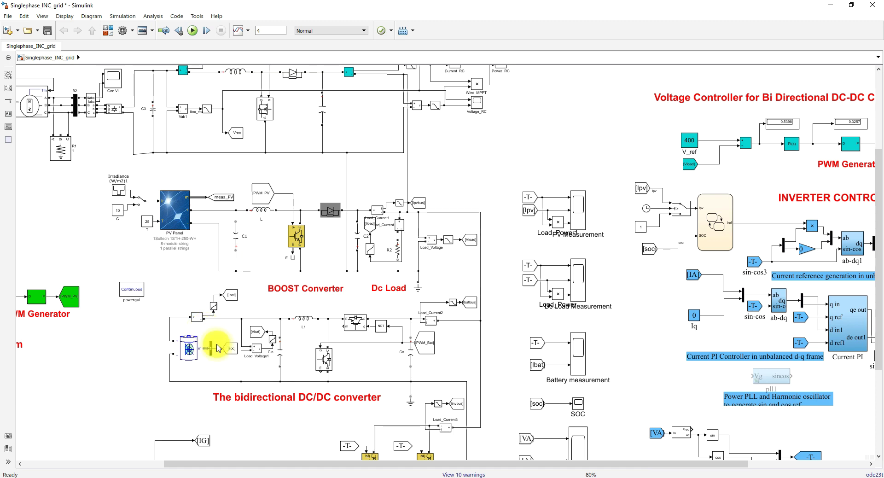
click(188, 351)
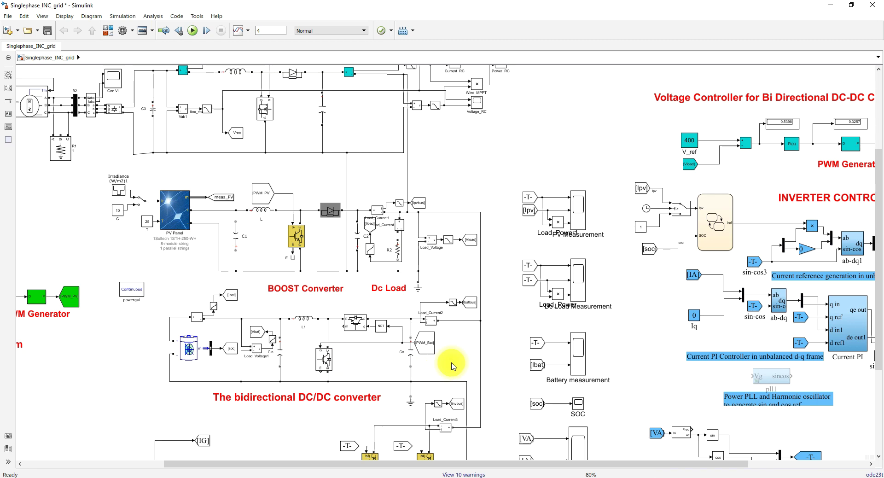
click(341, 404)
click(355, 297)
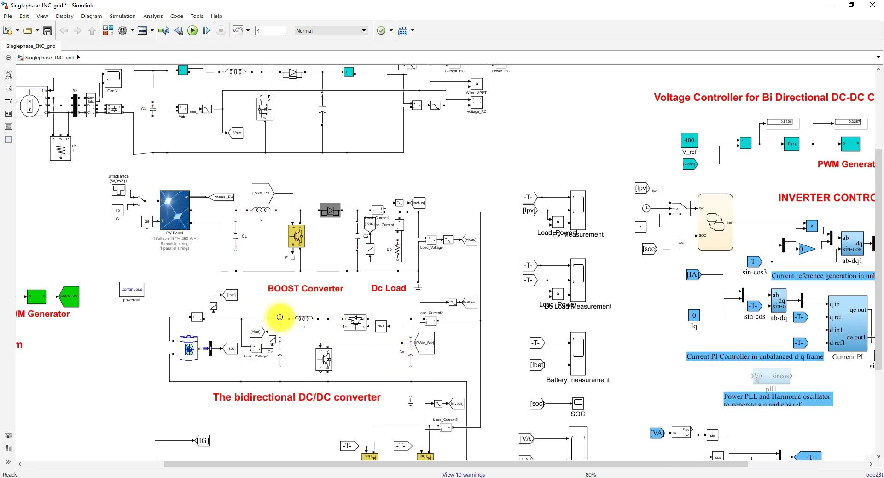
click(360, 322)
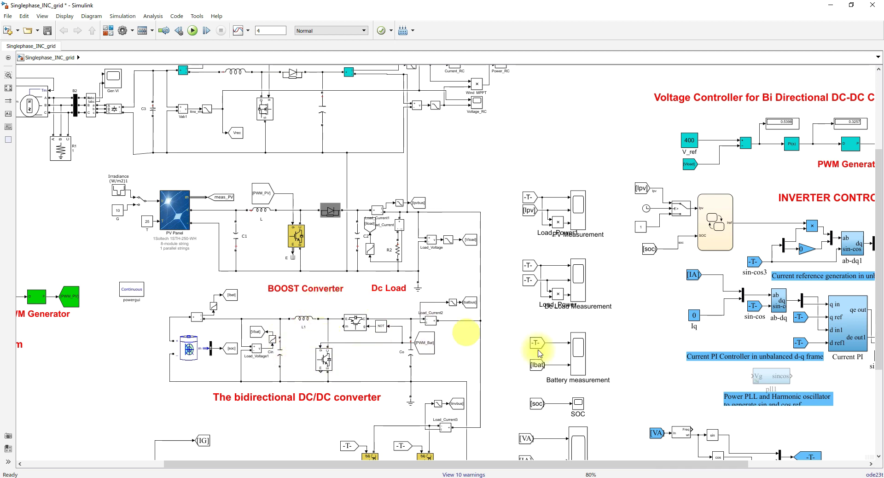
Review the bidirectional converter's voltage controller, from the V_ref and Vload inputs through the PI block to the PWM generator.
drag(612, 463, 686, 463)
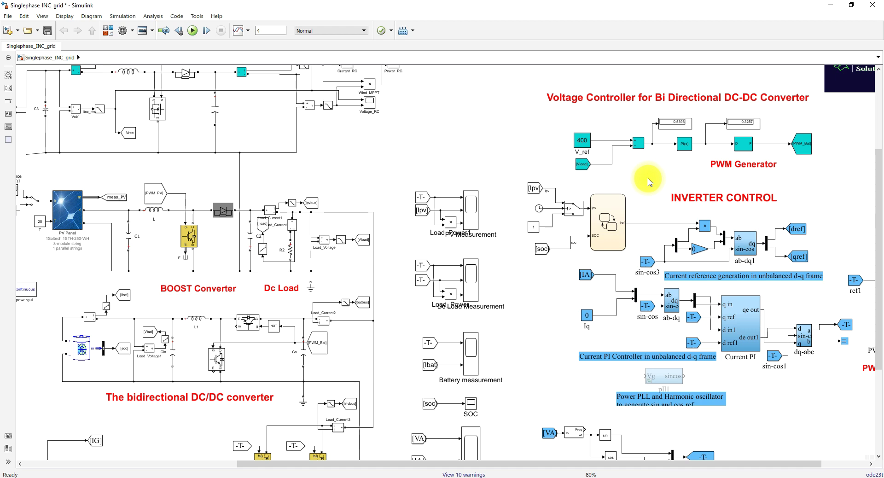
click(575, 147)
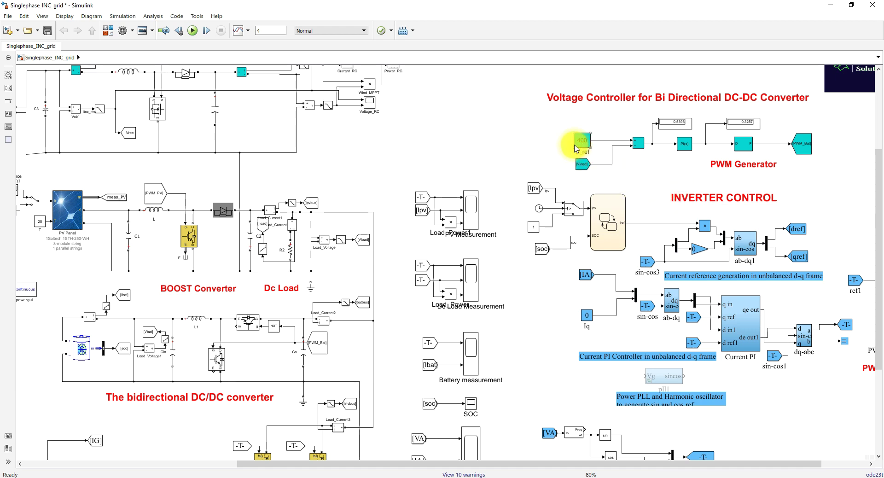
click(583, 166)
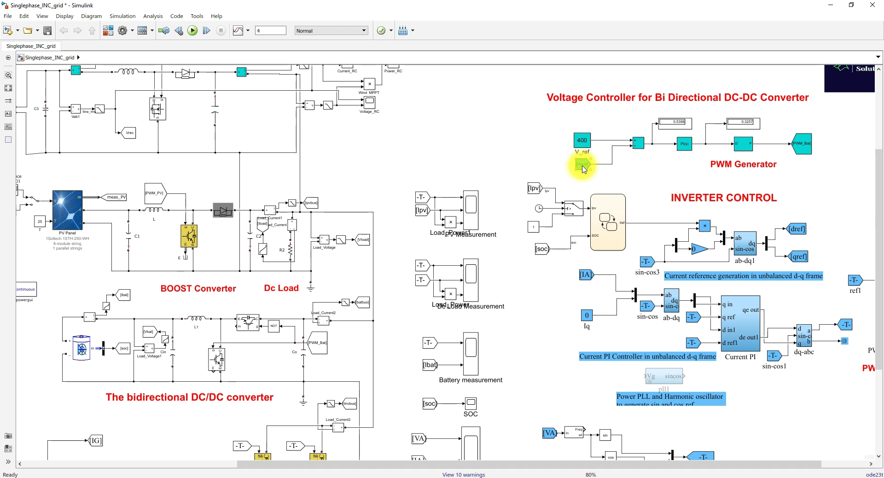
click(584, 141)
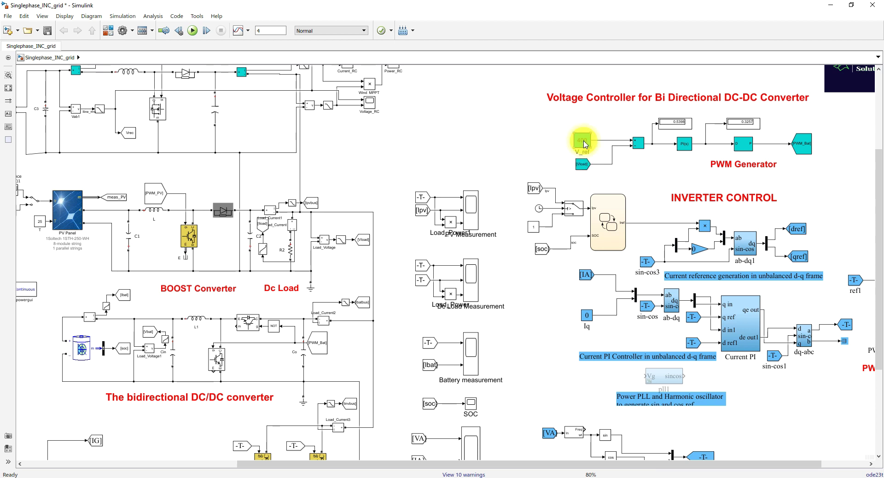
click(680, 146)
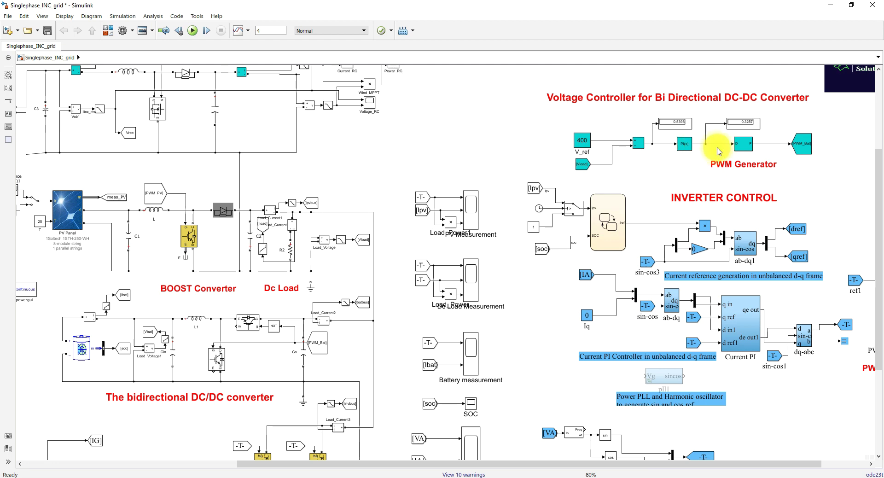
click(746, 149)
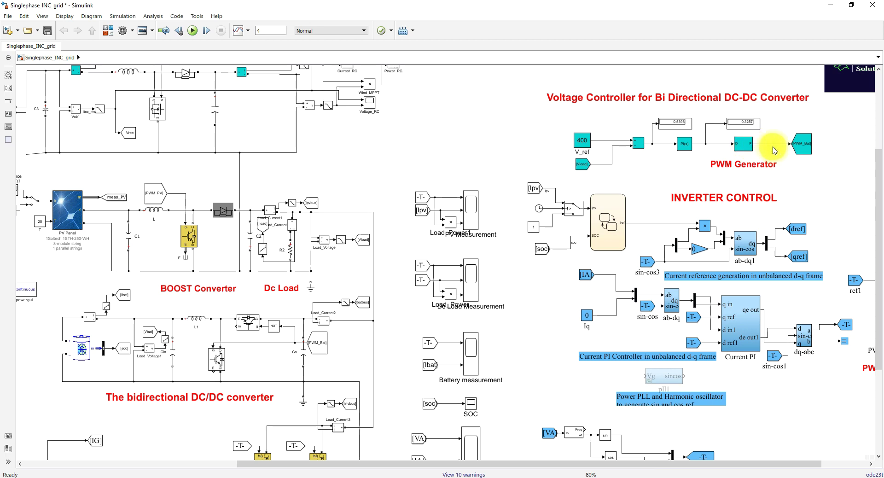
Trace the path from the battery through the bidirectional converter's switches to the DC bus.
drag(874, 177, 872, 247)
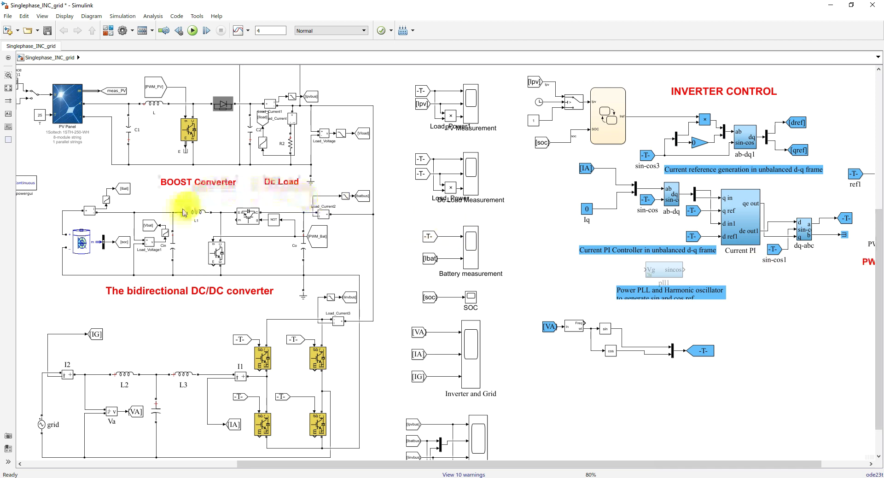
click(218, 262)
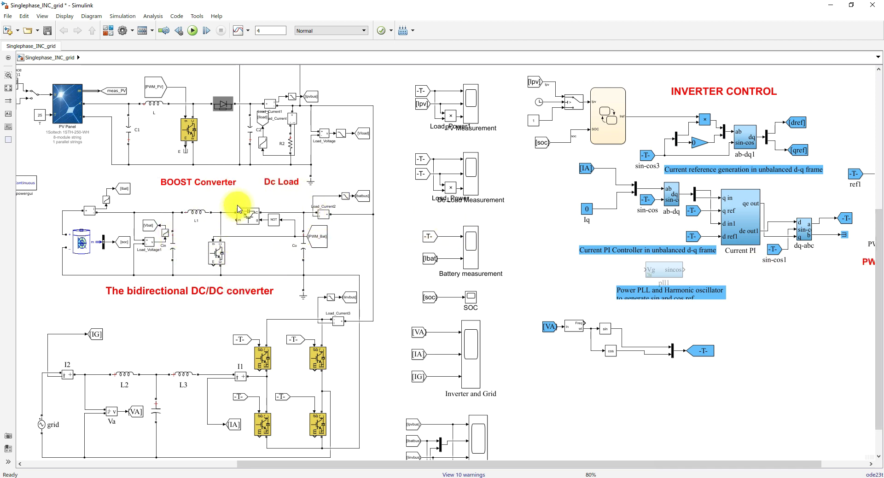
click(356, 226)
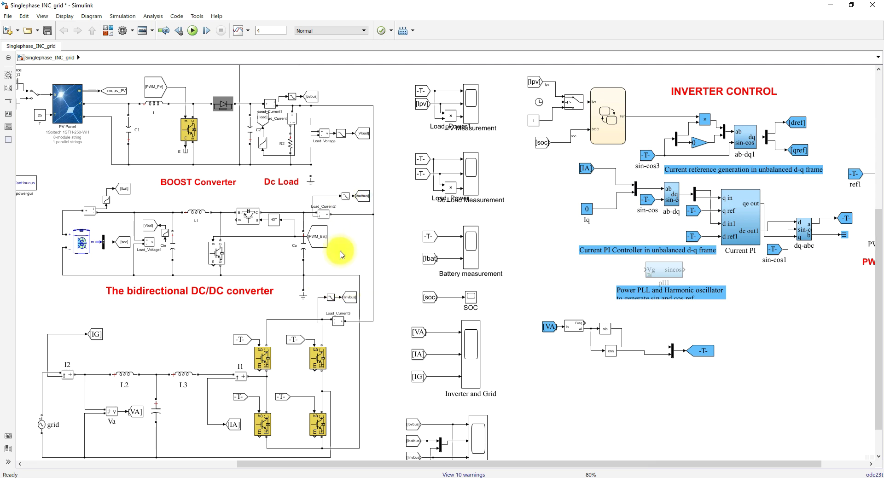
click(86, 252)
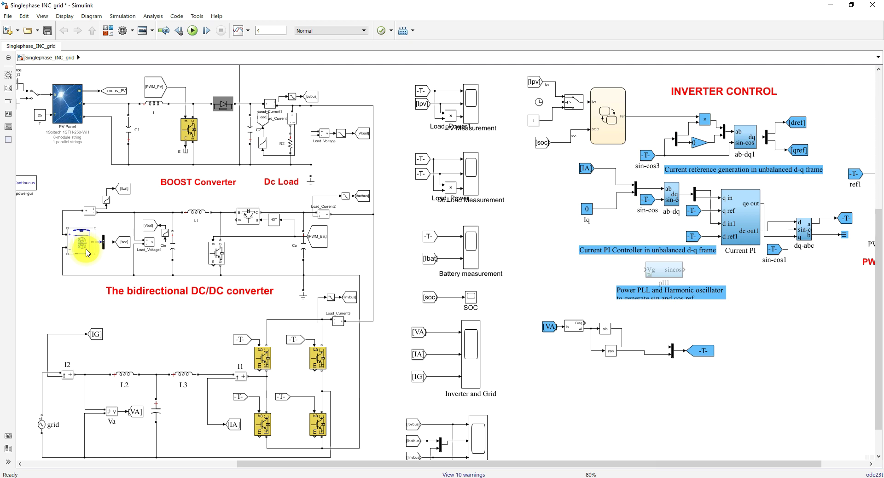
click(247, 247)
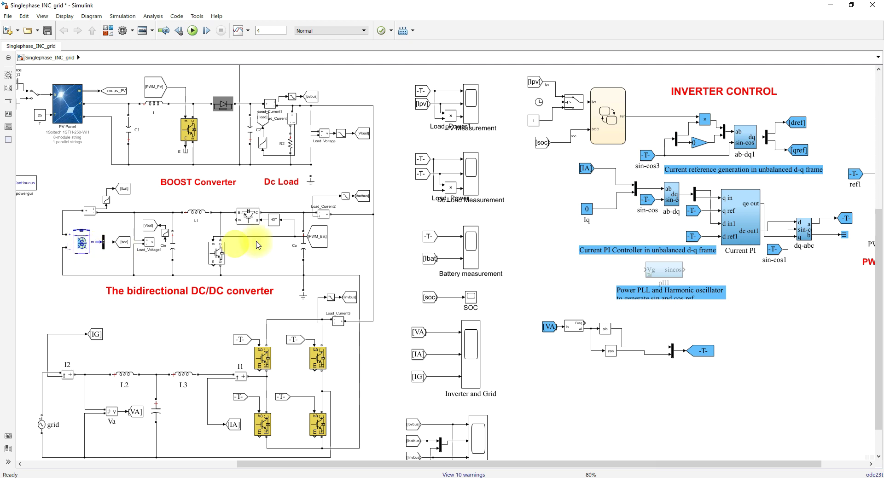
View the block parameters of the DC load resistor R2 and close them without changes.
click(292, 147)
double_click(292, 148)
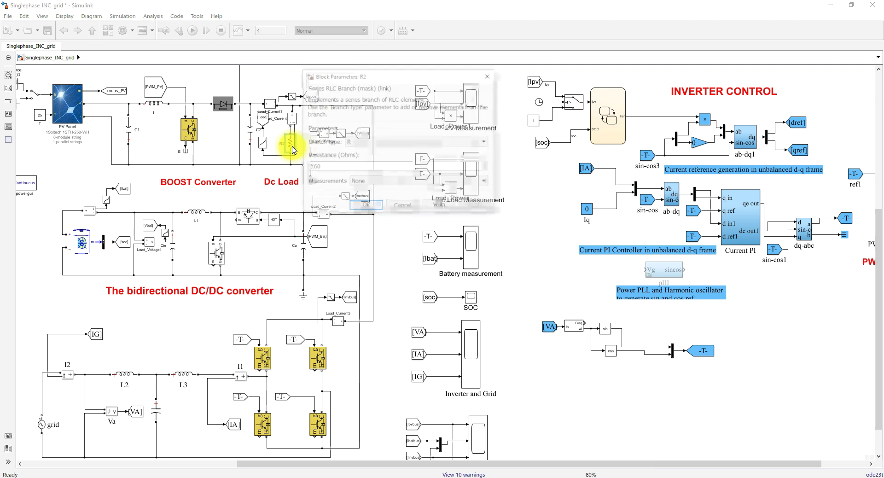
click(363, 207)
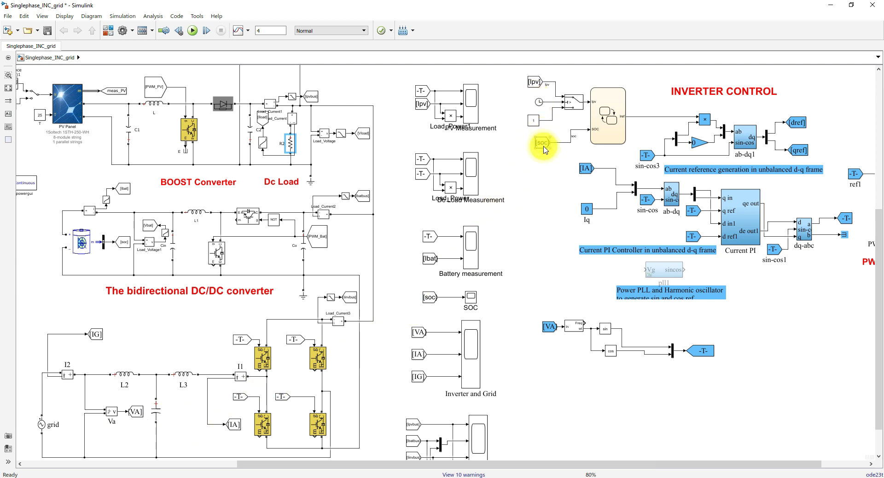
Inspect the ToGrid and FromGrid states and their transition conditions in the inverter control's Stateflow chart, and return to the main model.
drag(878, 279, 879, 302)
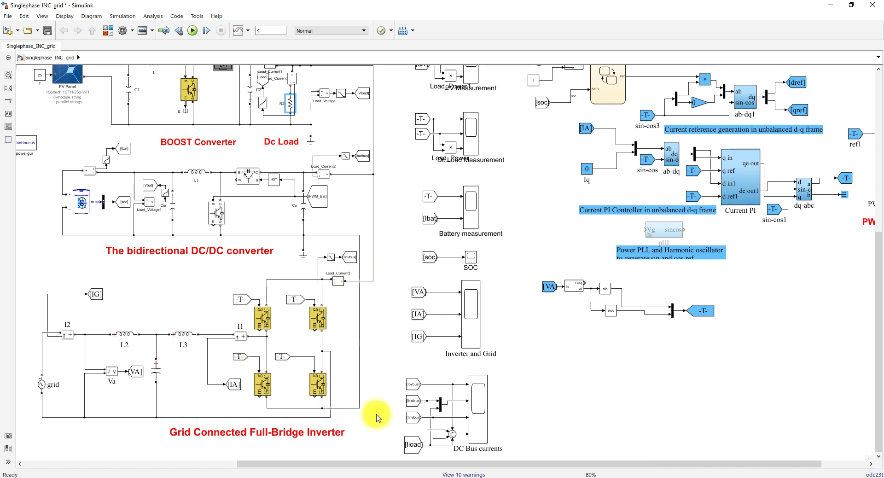
drag(387, 464, 512, 463)
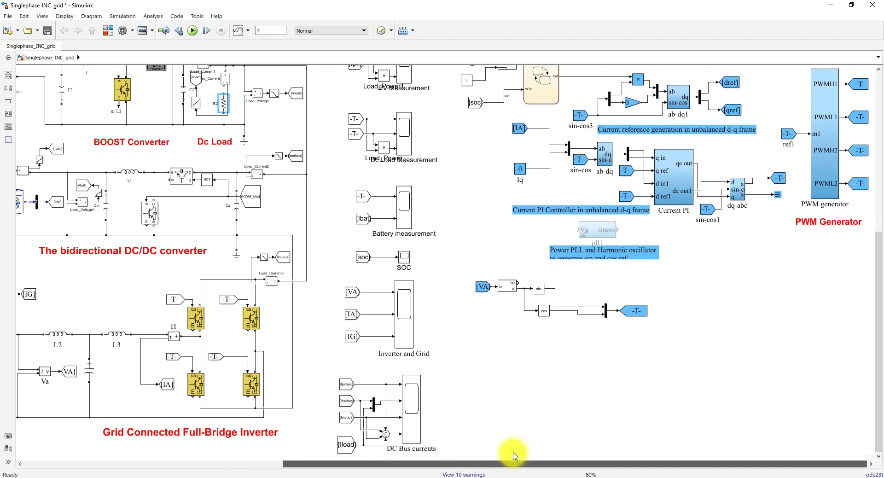
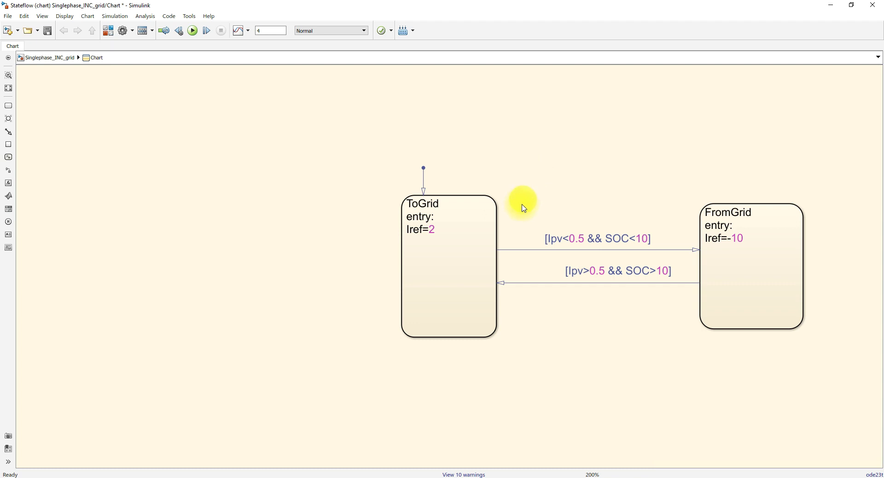
click(562, 242)
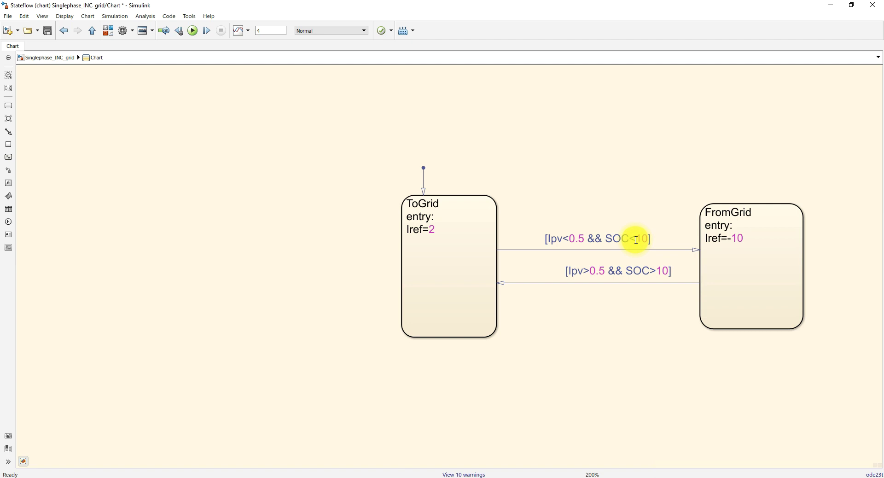
click(742, 243)
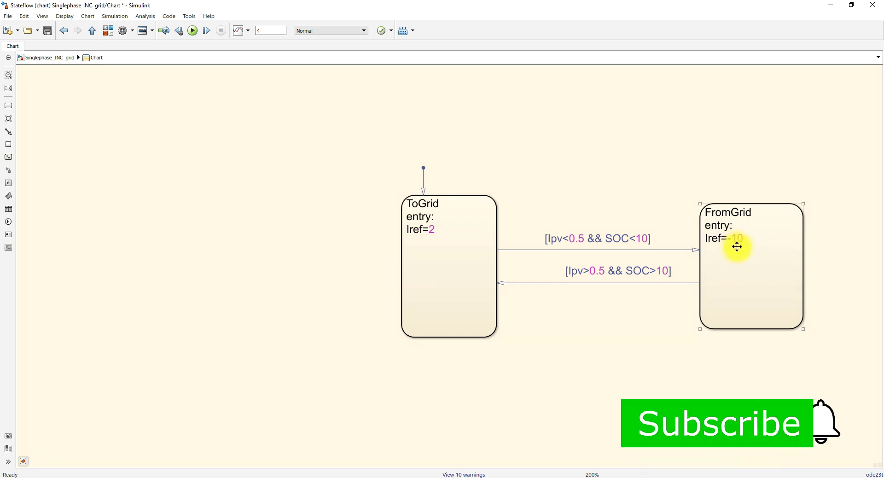
click(578, 272)
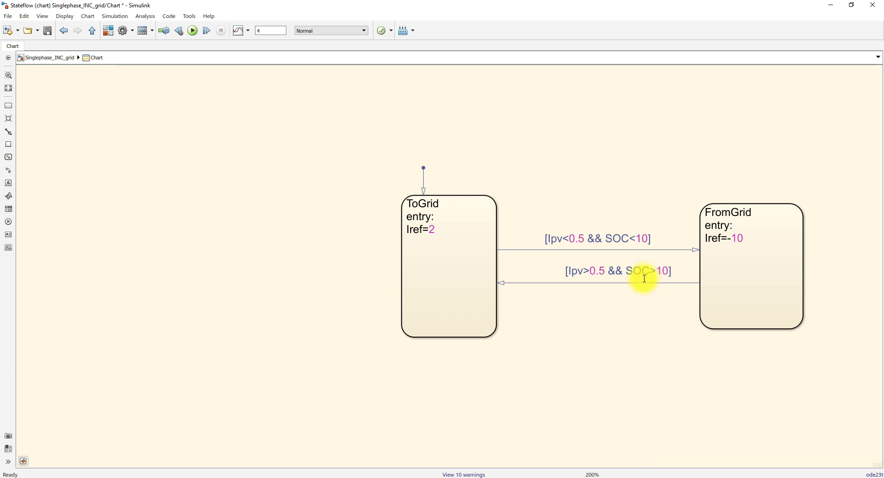
click(427, 229)
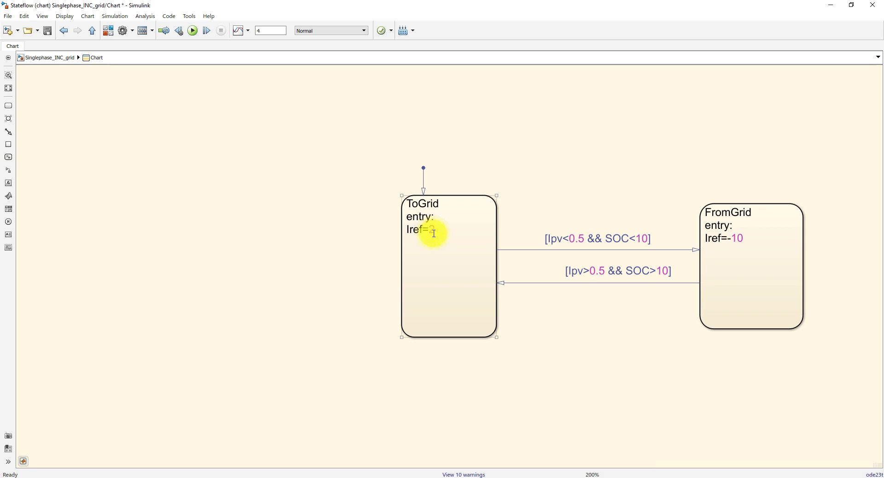
click(93, 31)
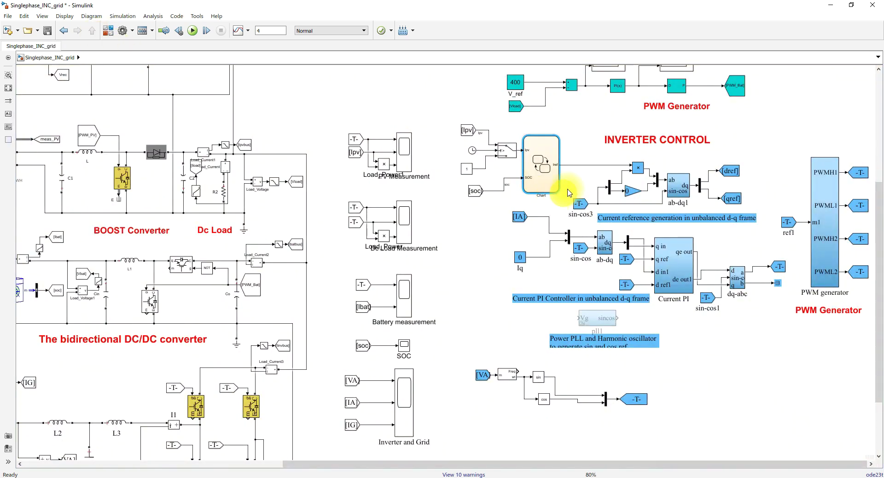
Trace the chart's Iref signal and the sin/cos reference blocks through the current reference generation of the inverter control.
click(574, 164)
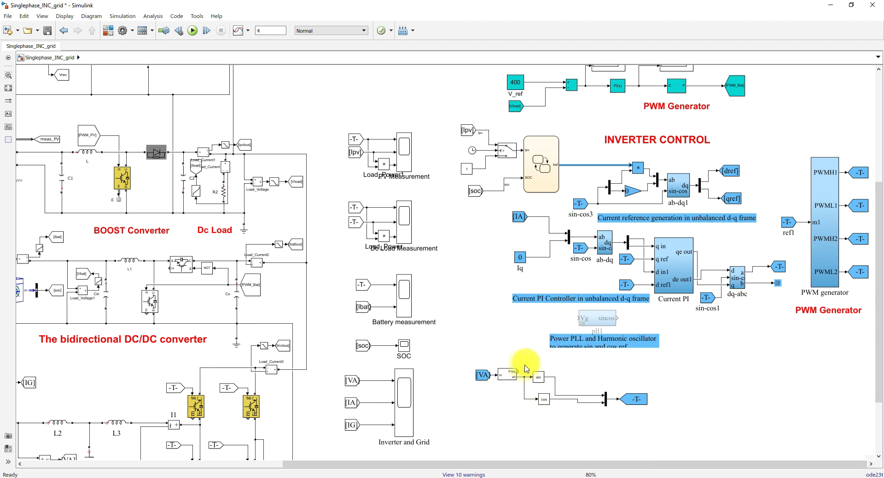
click(548, 402)
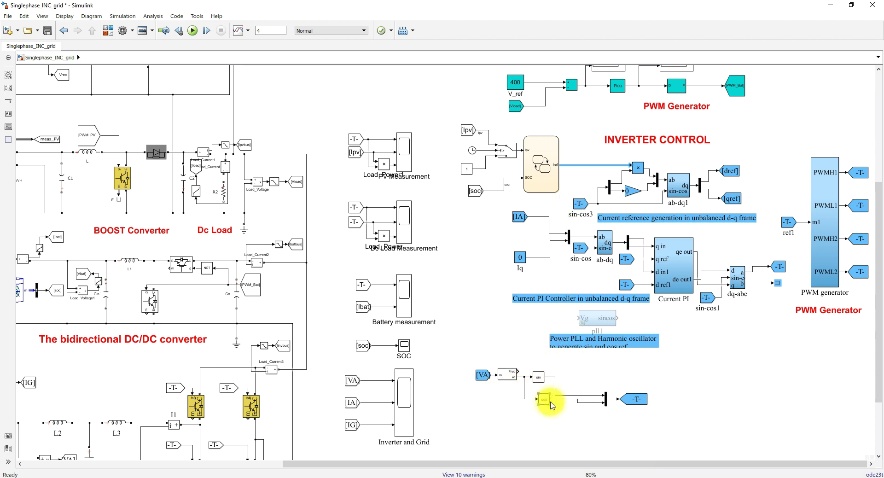
click(604, 241)
click(619, 196)
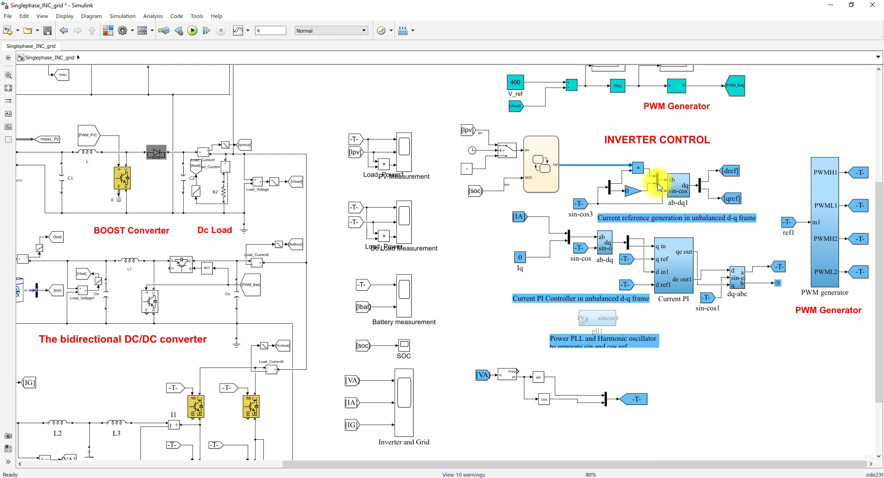
click(673, 190)
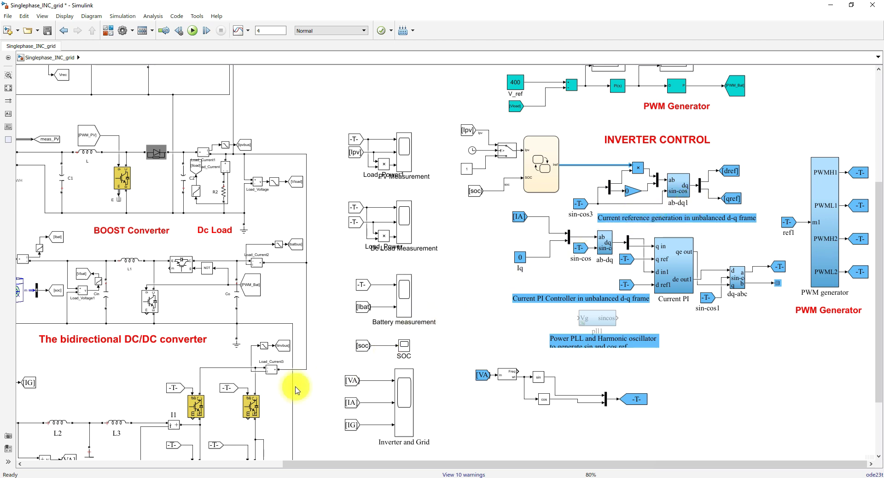
click(878, 224)
drag(878, 223, 878, 247)
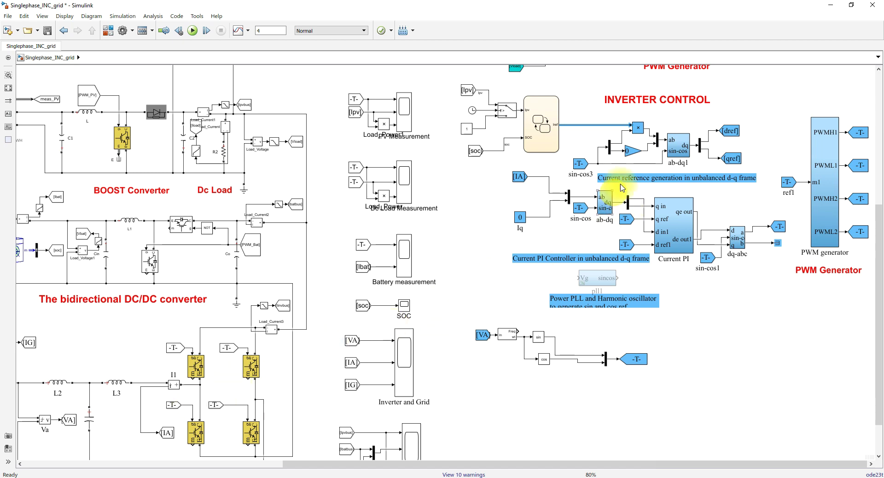
Inspect the q and d control loops inside the Current PI subsystem and trace its outputs through the dq-abc block in the main model.
click(637, 149)
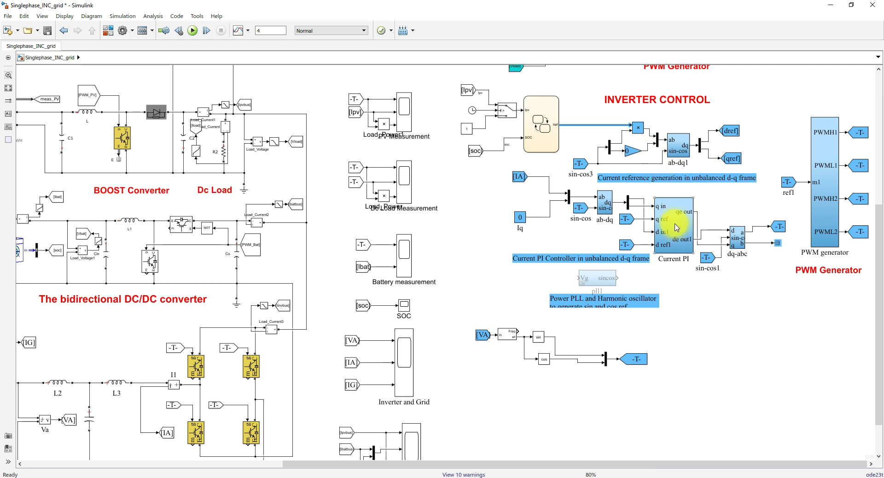
double_click(677, 248)
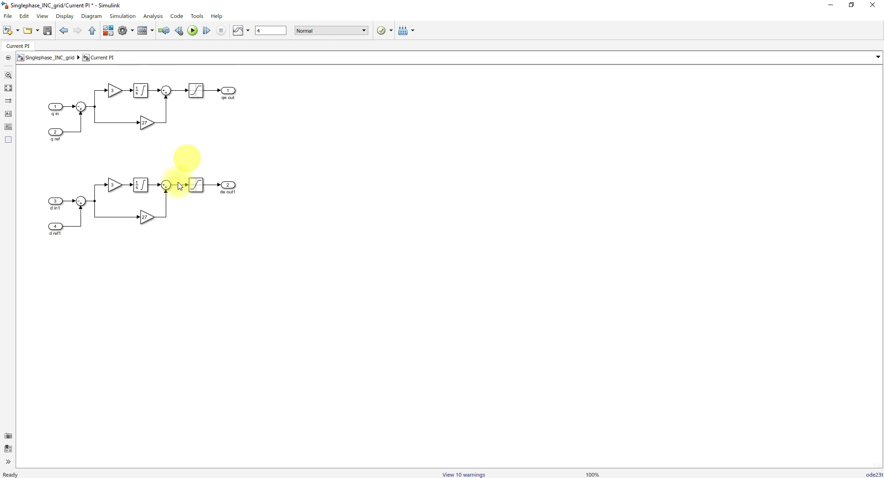
click(92, 32)
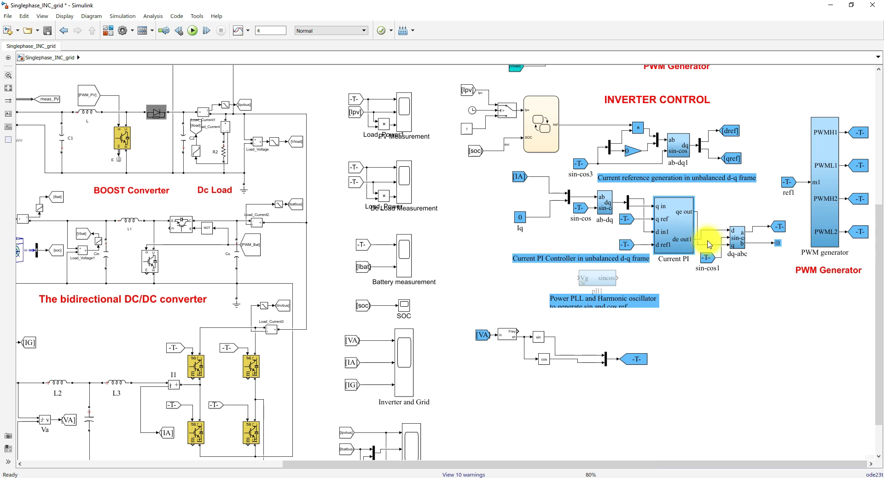
click(735, 245)
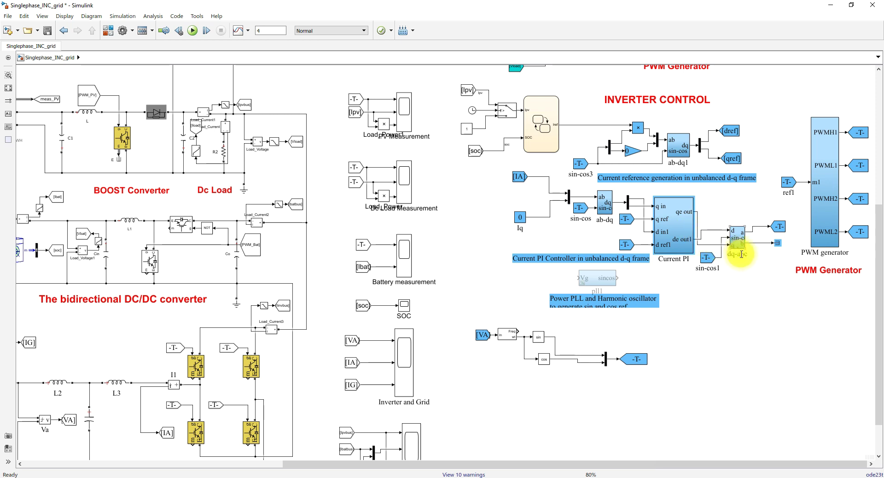
click(760, 232)
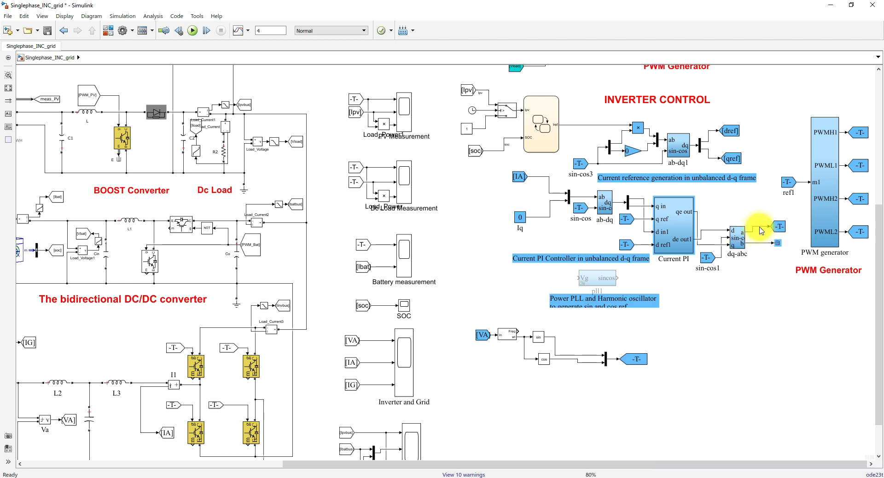
Inspect the contents of the PWM generator subsystem in the inverter control and return to the main model.
double_click(815, 214)
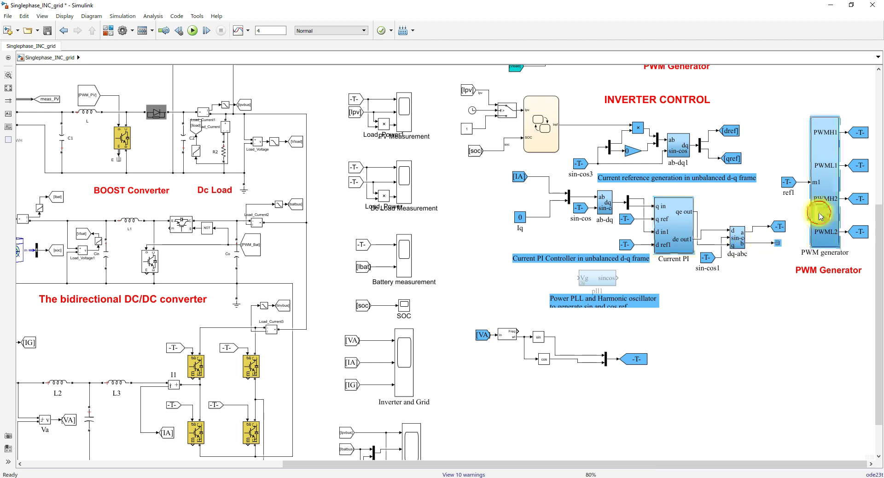
click(146, 116)
click(92, 34)
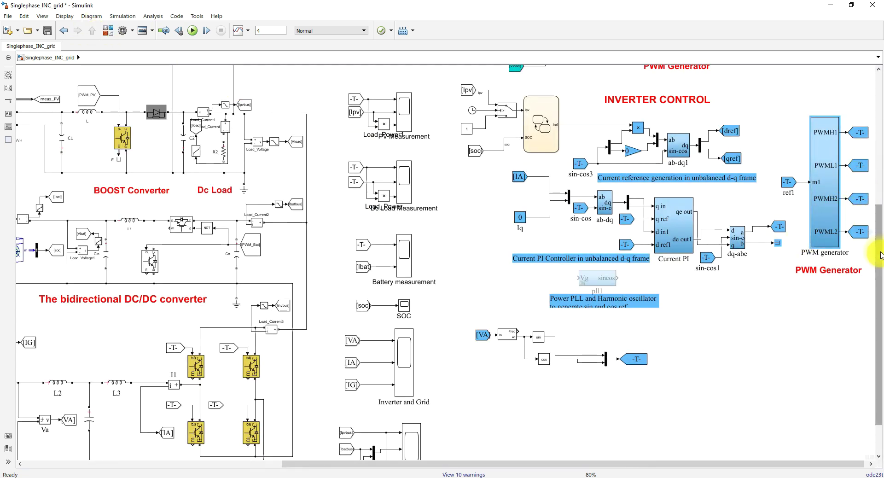
Examine the switches and gate signals of the grid-connected full-bridge inverter.
drag(880, 274, 881, 301)
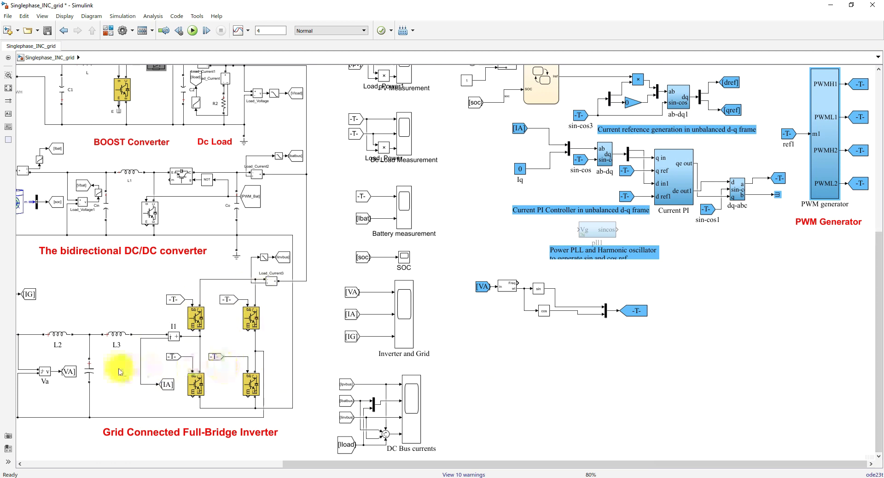
click(251, 323)
click(205, 360)
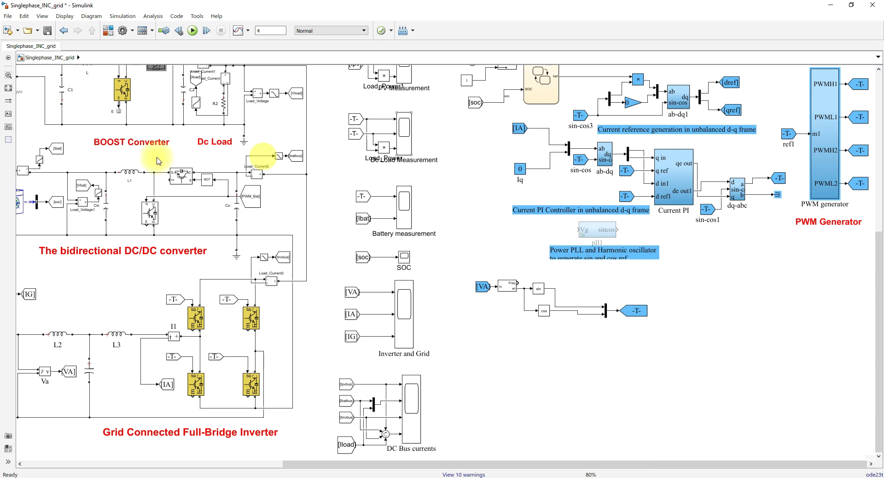
View the wind speed profile in the Signal Builder and the PV irradiance block's time and amplitude parameters, closing both without changes.
click(8, 88)
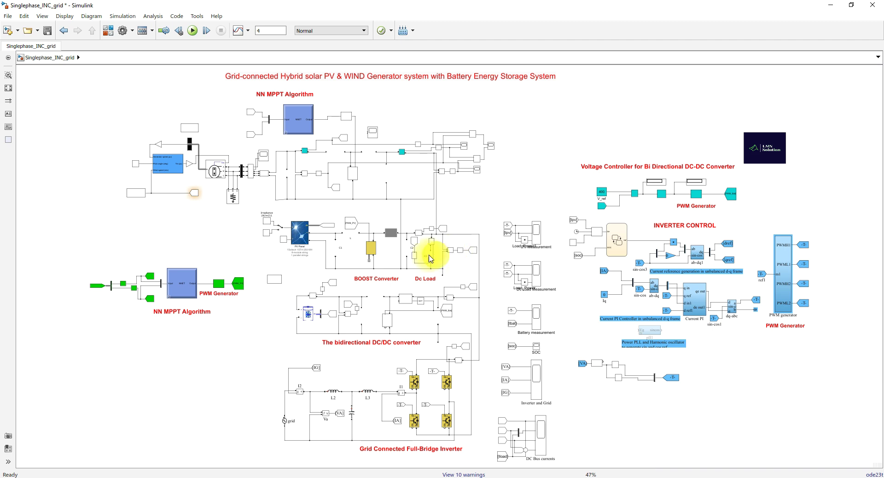
click(134, 193)
scroll(134, 193, up, 3)
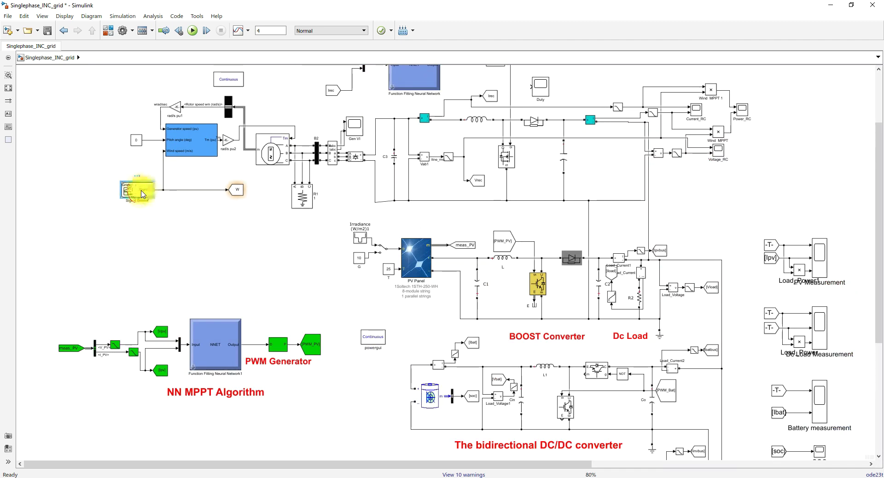
double_click(143, 193)
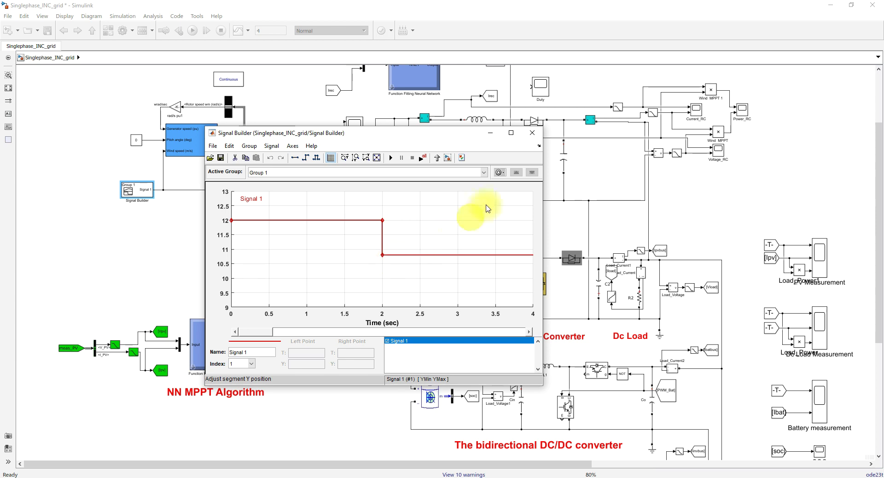
click(531, 138)
double_click(357, 239)
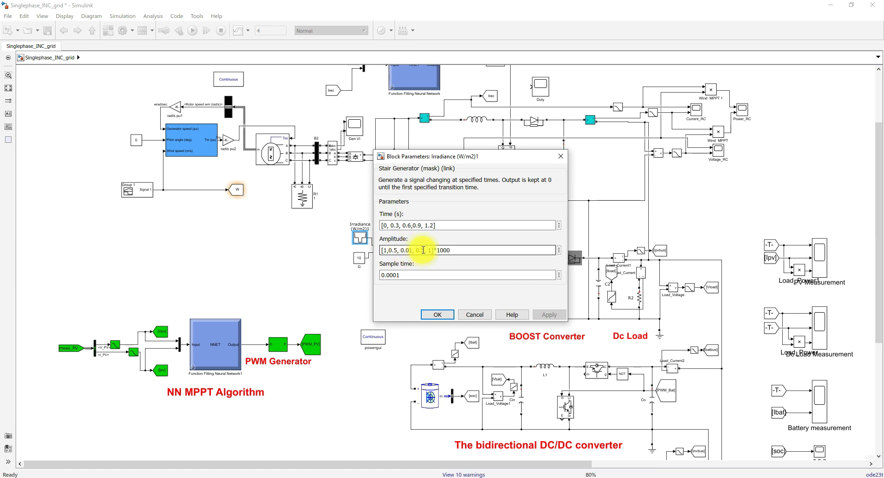
click(441, 314)
Review the Battery2 block's type, nominal voltage, rated capacity and initial state-of-charge, and close its parameters without changes.
double_click(430, 396)
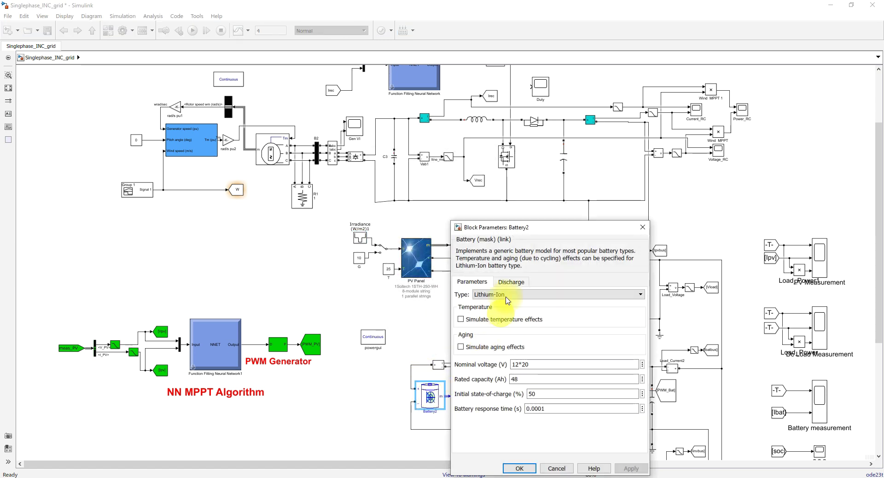
drag(516, 228, 507, 176)
click(524, 342)
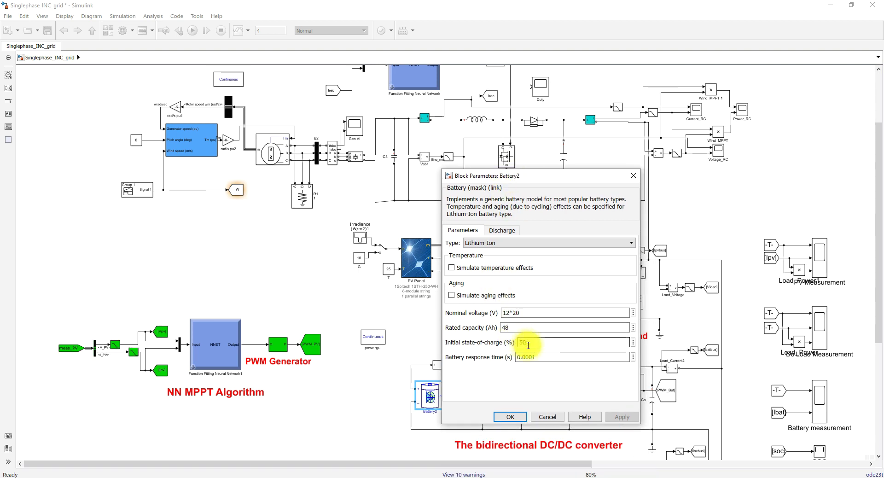
click(515, 417)
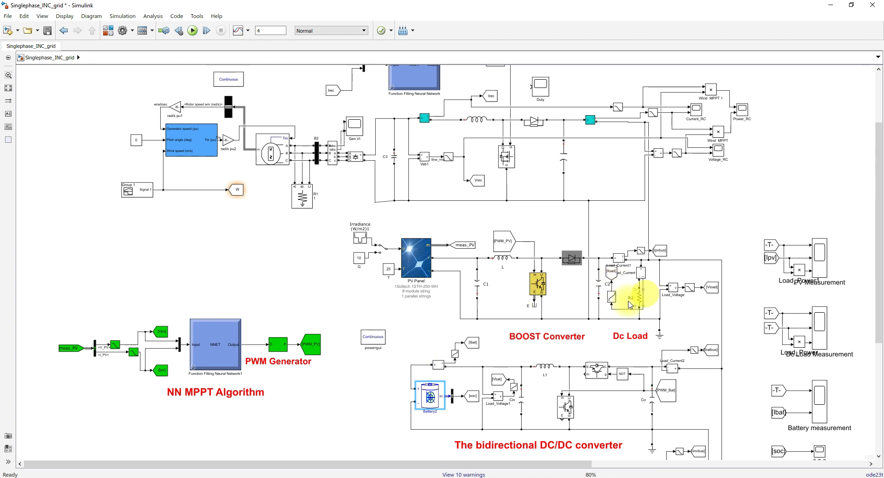
Show the whole model and bring up the PV Measurement, Battery measurement and Dc Load Measurement scopes.
click(9, 88)
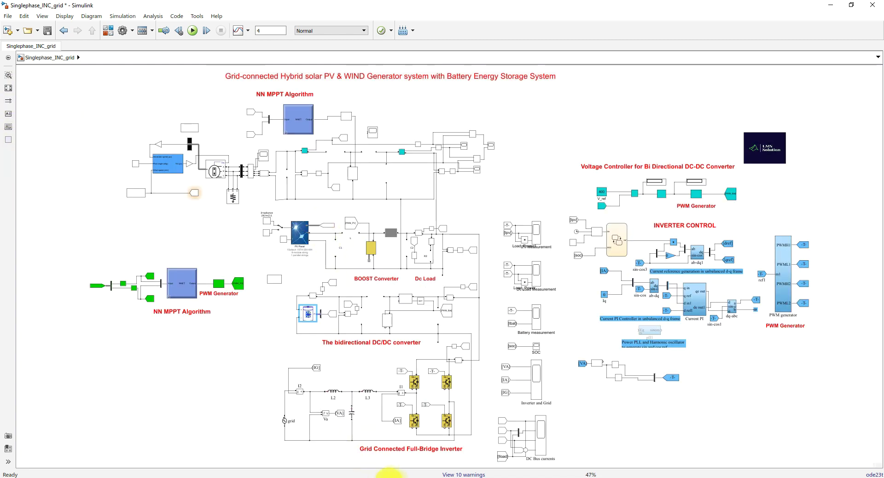
click(392, 474)
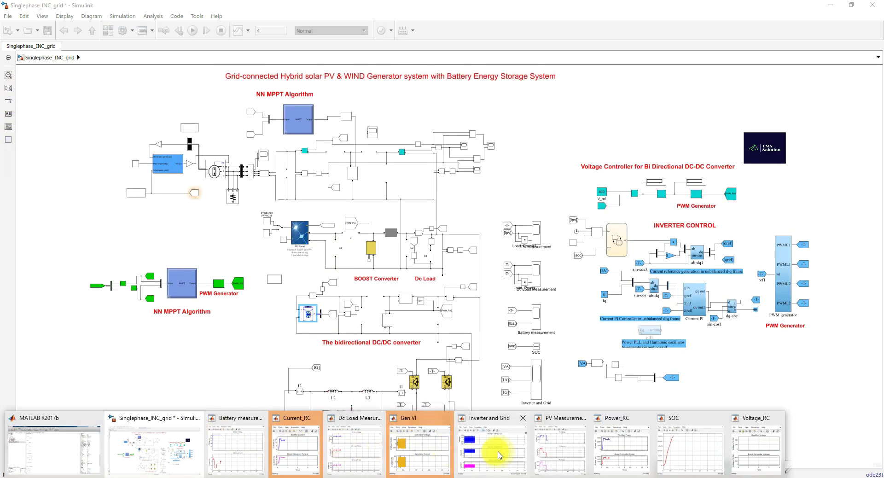
click(567, 450)
click(389, 471)
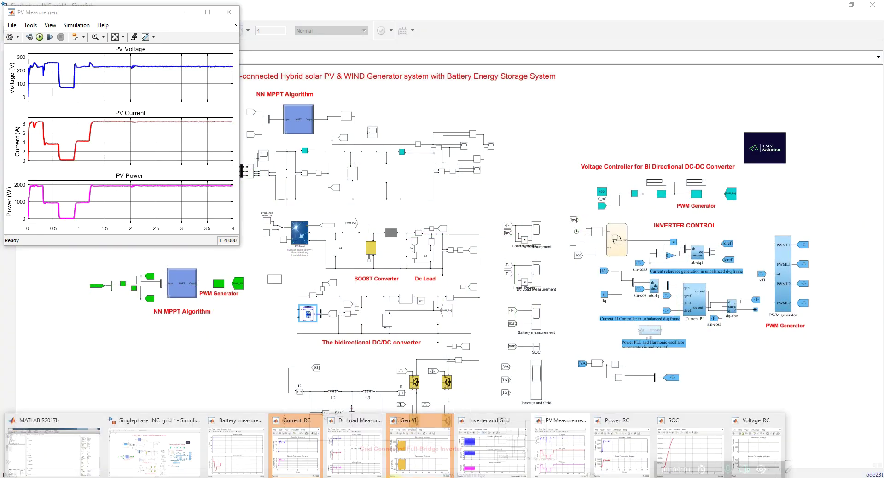
click(267, 452)
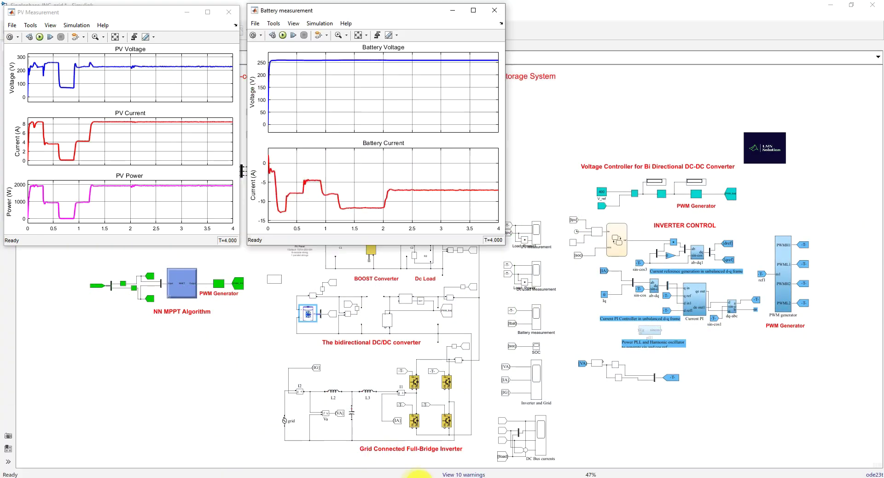
click(403, 474)
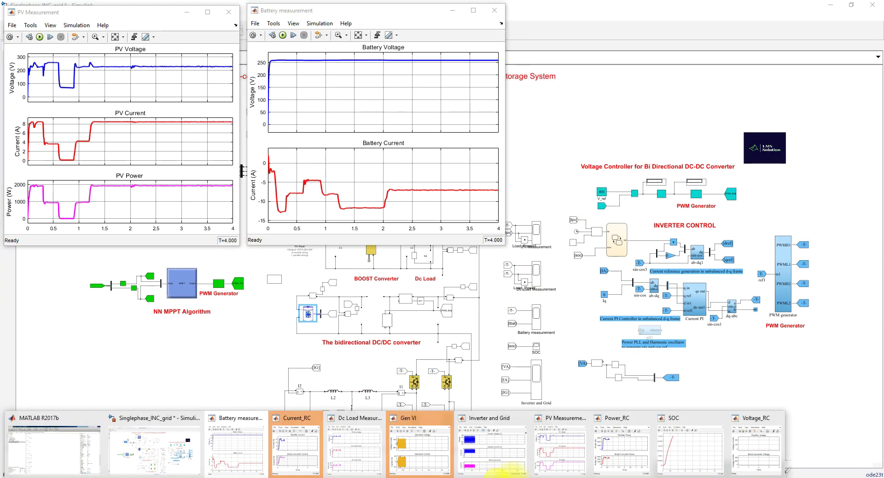
click(366, 442)
Bring up the Power_RC, SOC and Inverter and Grid scopes, and zoom the inverter waveforms to about 1.1 to 1.65 s.
click(400, 475)
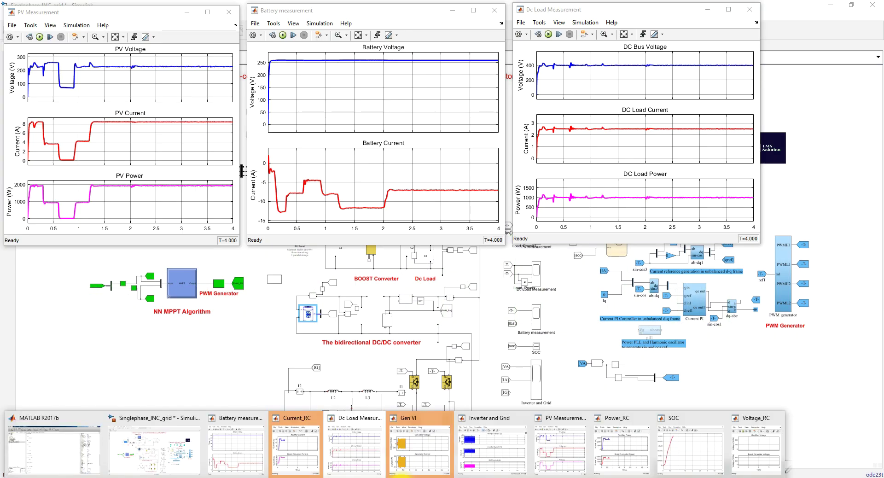
click(622, 460)
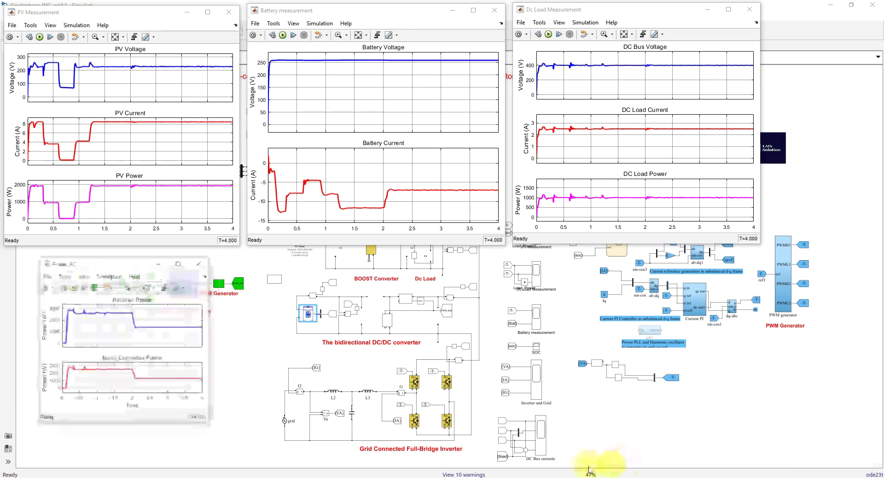
click(400, 476)
click(673, 449)
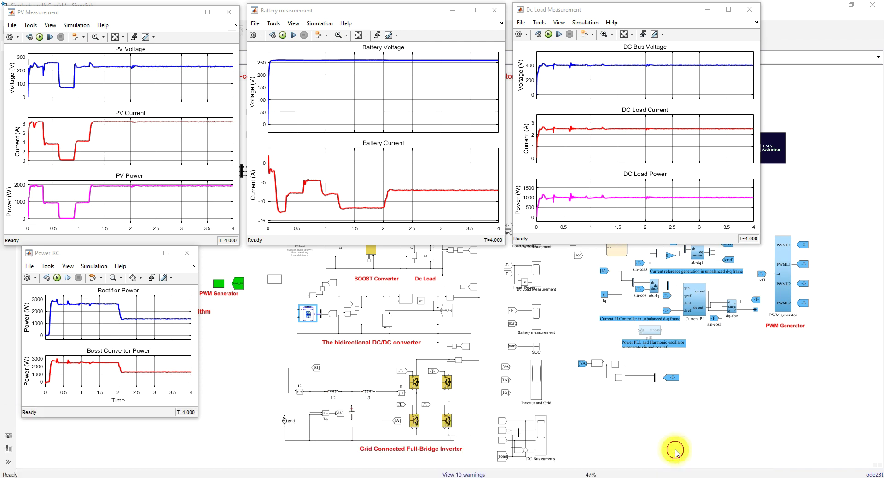
click(395, 475)
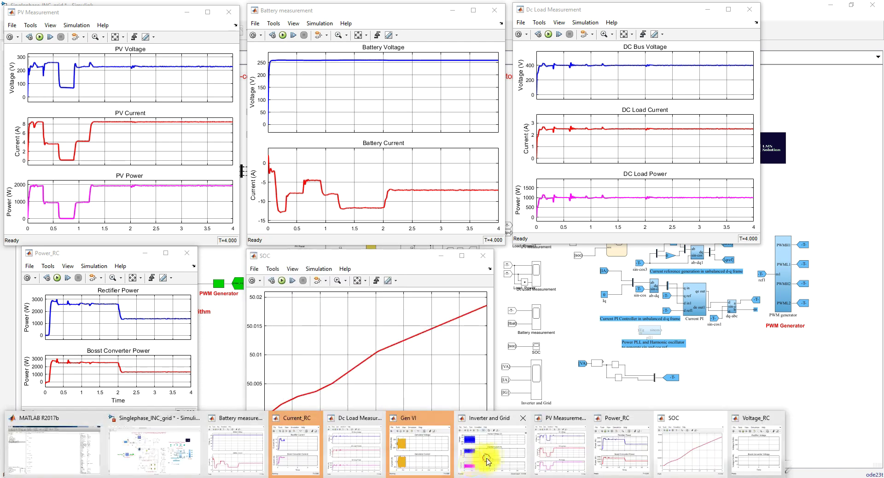
click(483, 458)
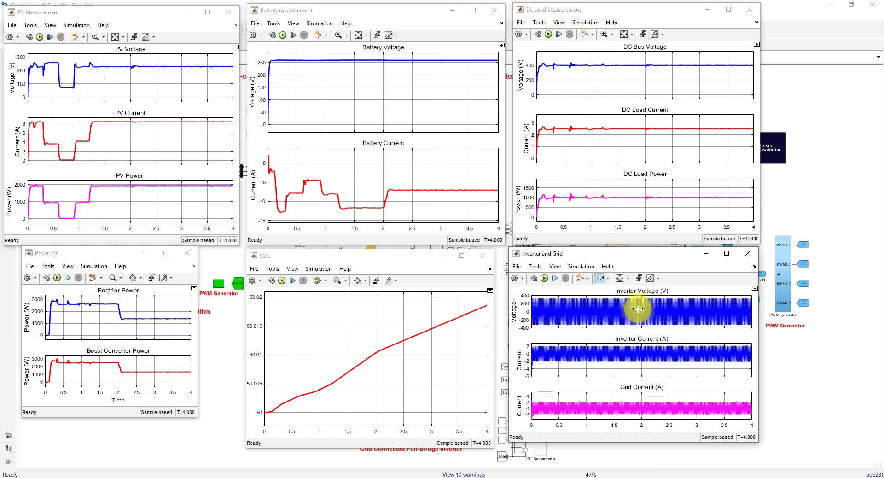
drag(592, 296, 621, 299)
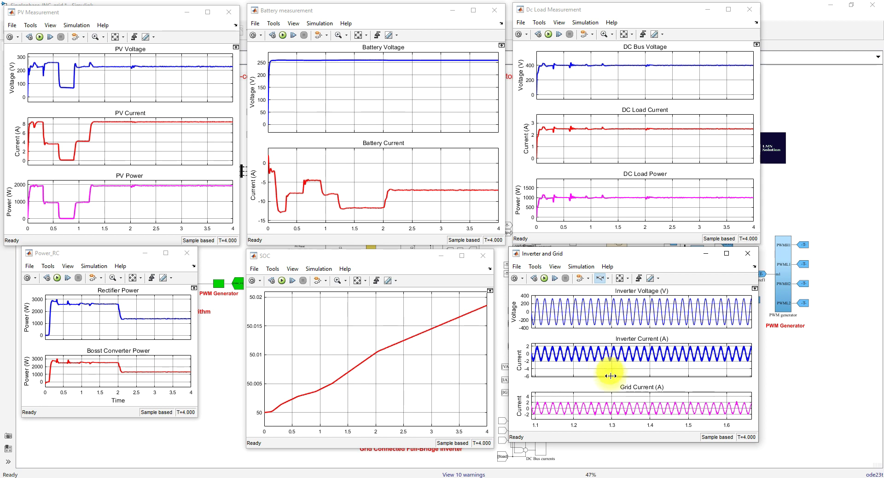
Return to the model and set the Battery2 block's initial state-of-charge to 9%.
click(218, 427)
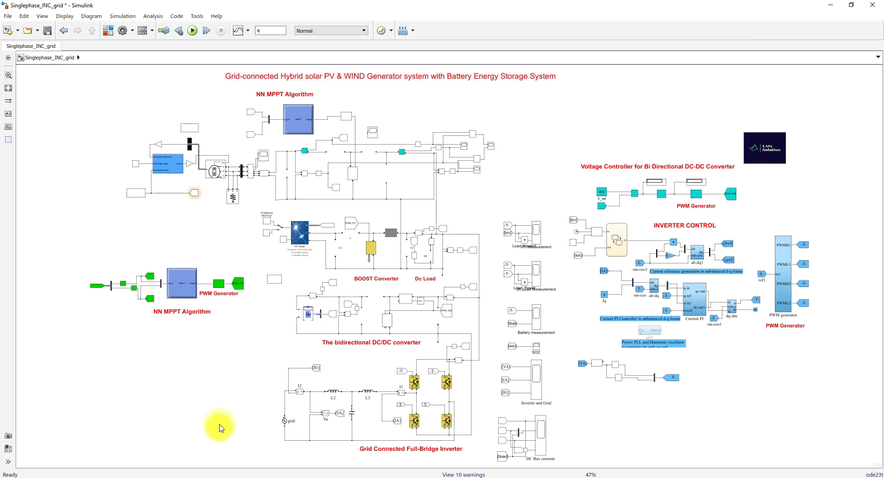
double_click(309, 314)
double_click(412, 359)
text(9)
click(503, 431)
click(392, 431)
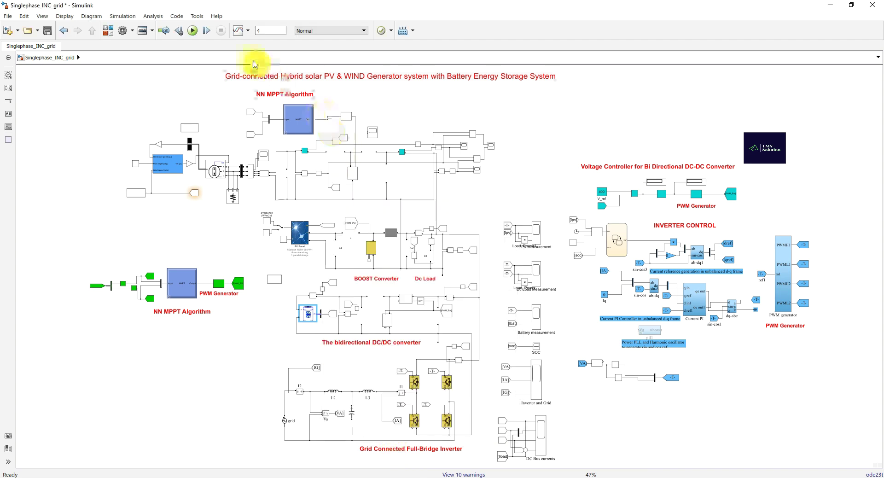
Run the simulation and bring up the Battery measurement and Dc Load Measurement scopes, leaving the Current_RC scope hidden.
click(192, 30)
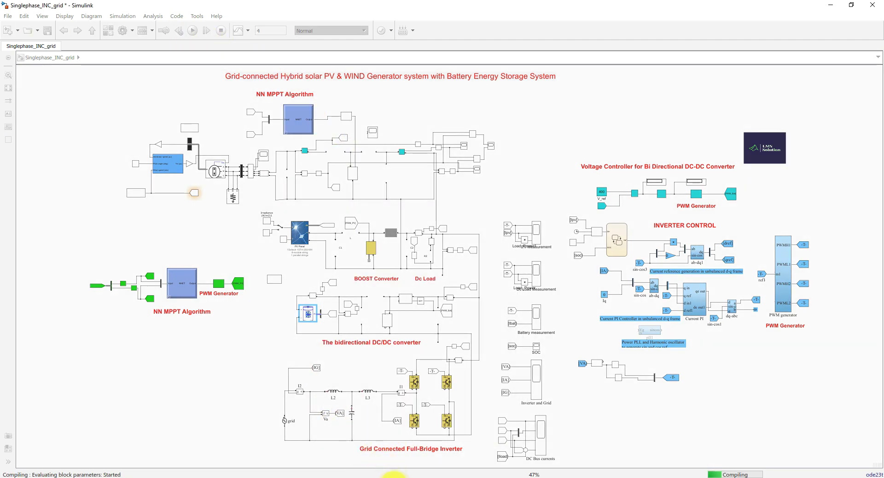
mouse_move(391, 474)
click(222, 453)
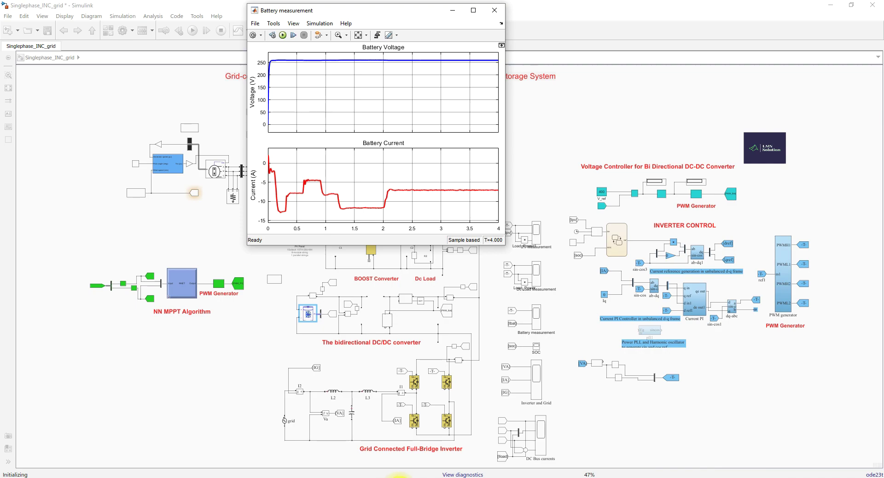
mouse_move(351, 468)
click(297, 458)
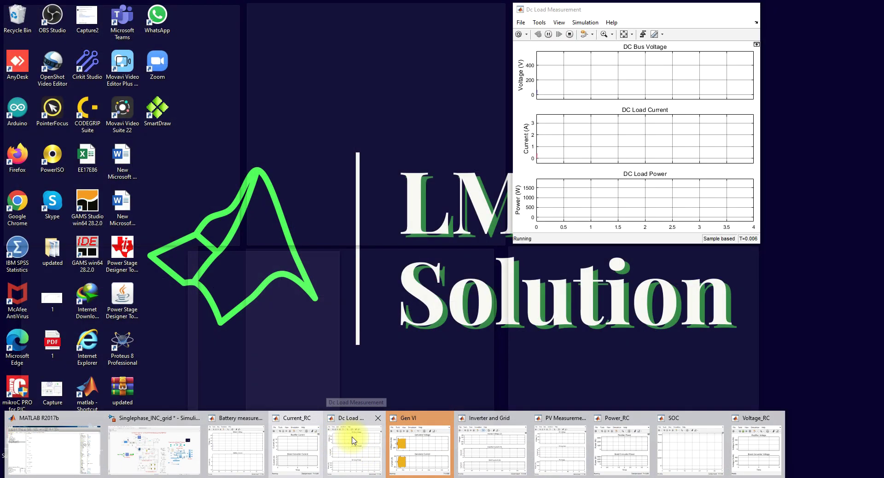
click(350, 440)
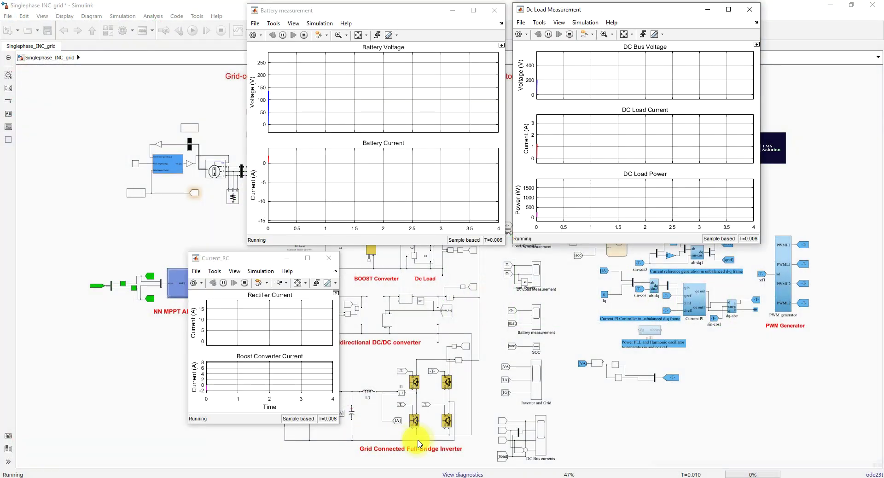
click(287, 258)
Bring up the Inverter and Grid, Power_RC and PV Measurement scopes alongside the battery and DC load scopes.
mouse_move(400, 475)
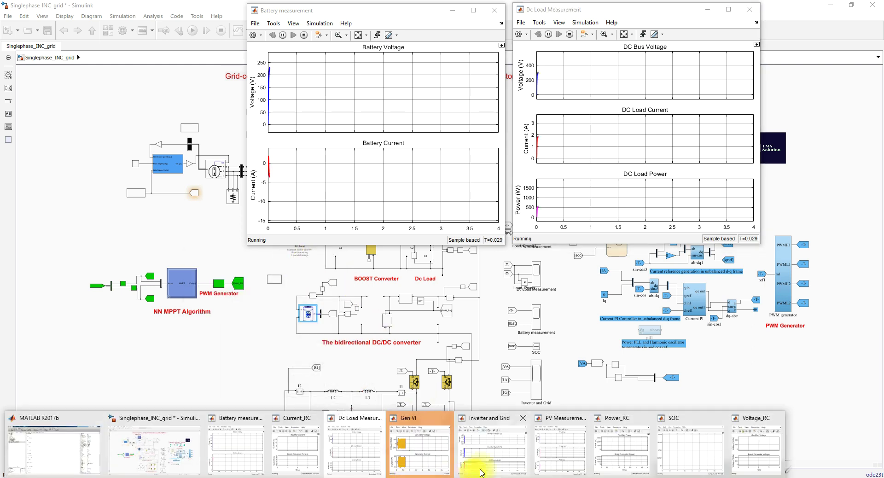
mouse_move(492, 461)
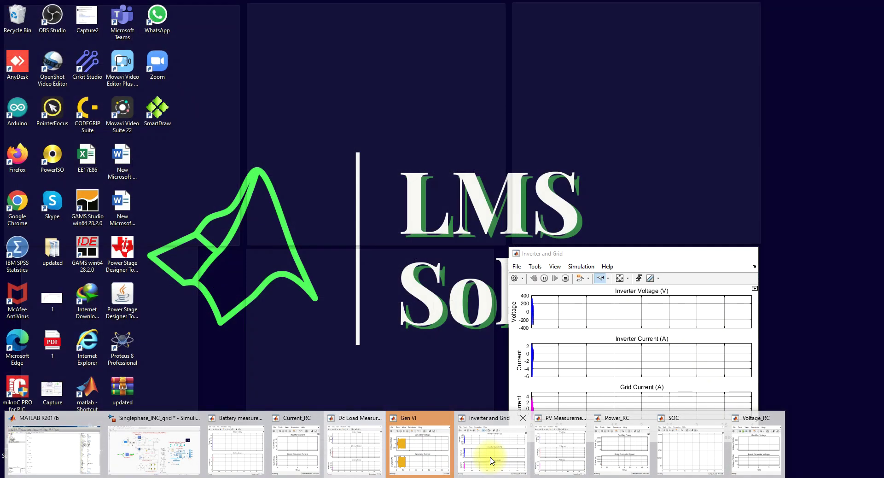
click(492, 461)
mouse_move(396, 475)
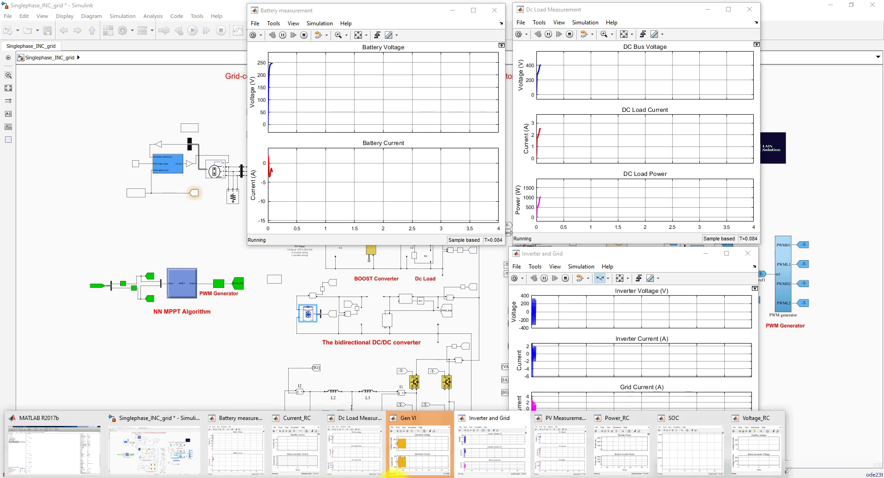
click(612, 450)
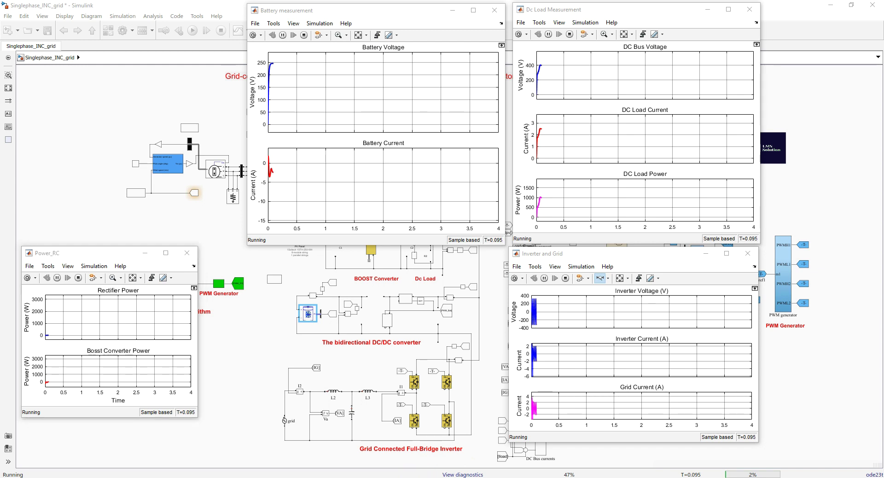
mouse_move(343, 475)
click(256, 449)
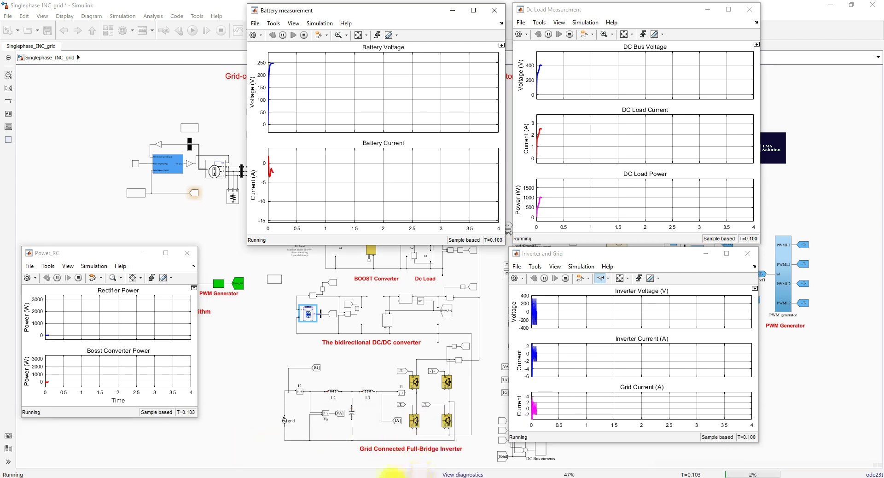
mouse_move(423, 473)
click(561, 449)
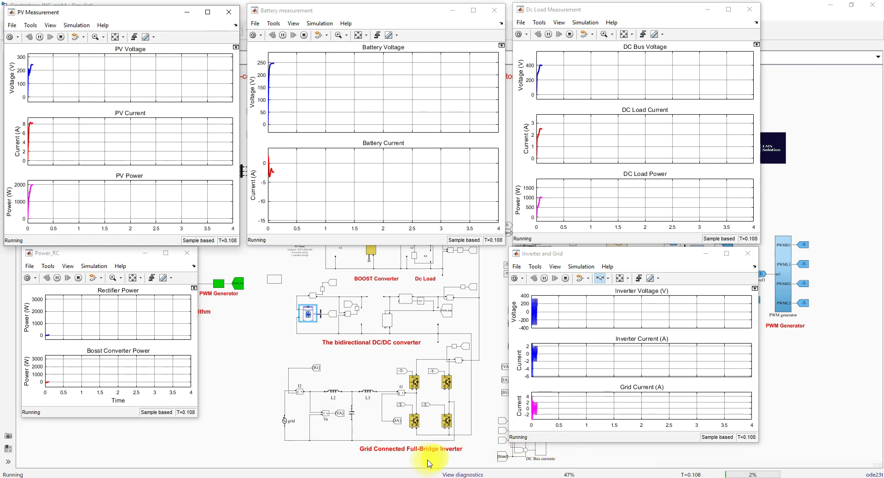
Bring up the SOC scope and repeatedly rescale its axes to fit the state-of-charge curve while the simulation runs.
mouse_move(400, 476)
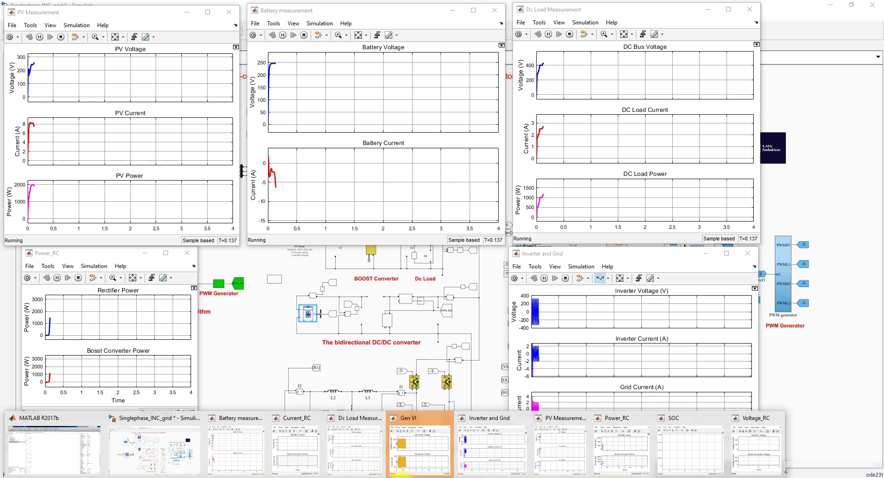
click(663, 439)
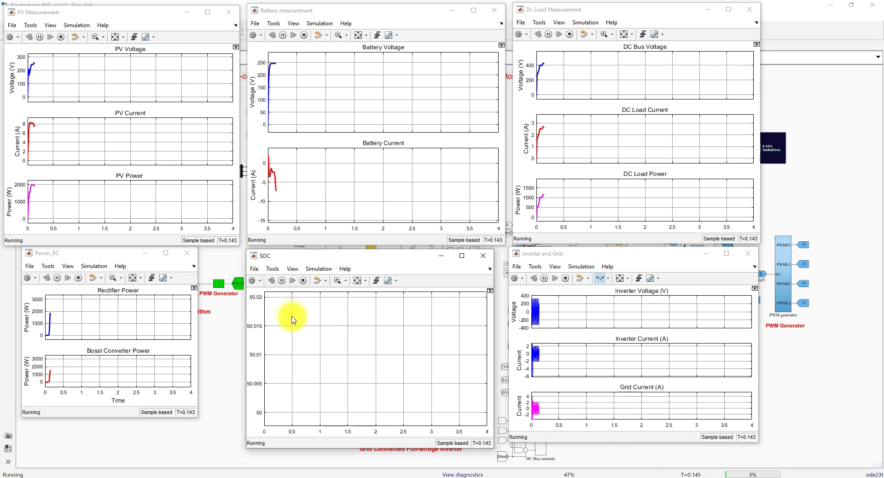
click(358, 281)
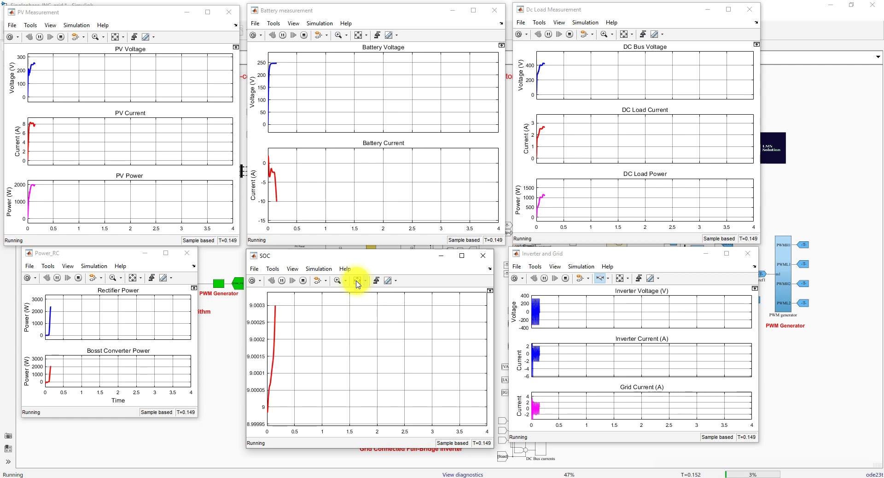
click(357, 281)
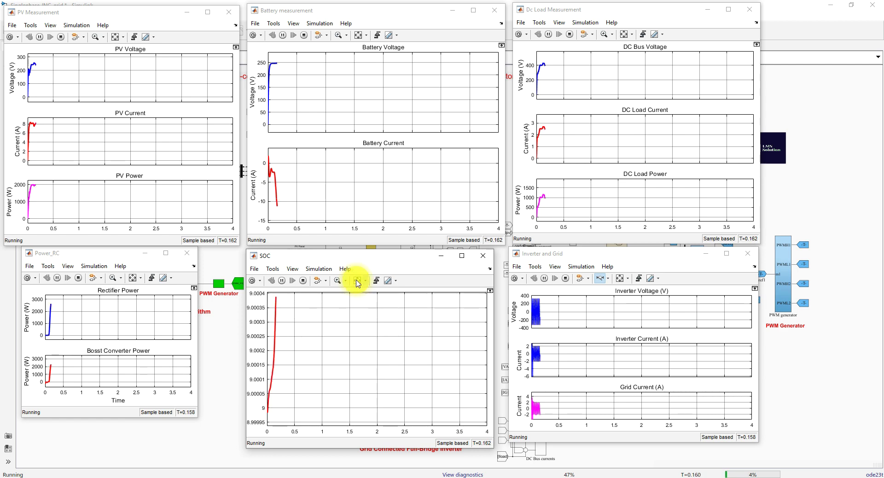
click(358, 281)
click(359, 281)
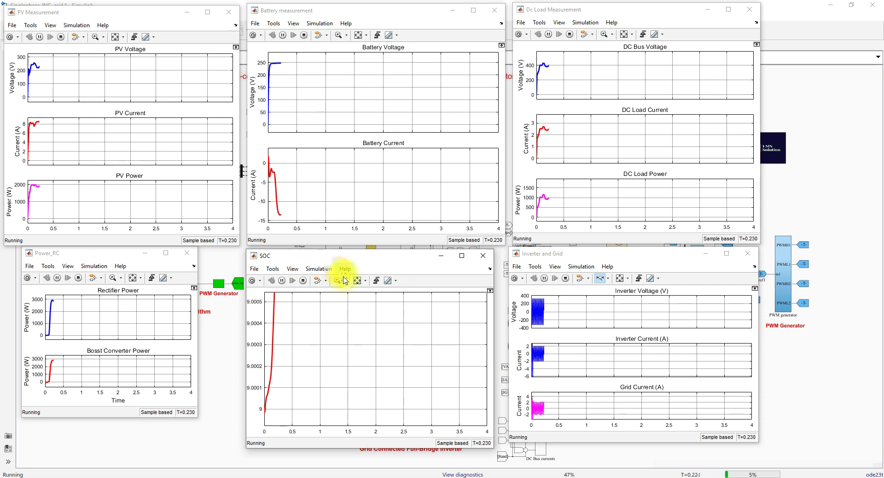
click(358, 283)
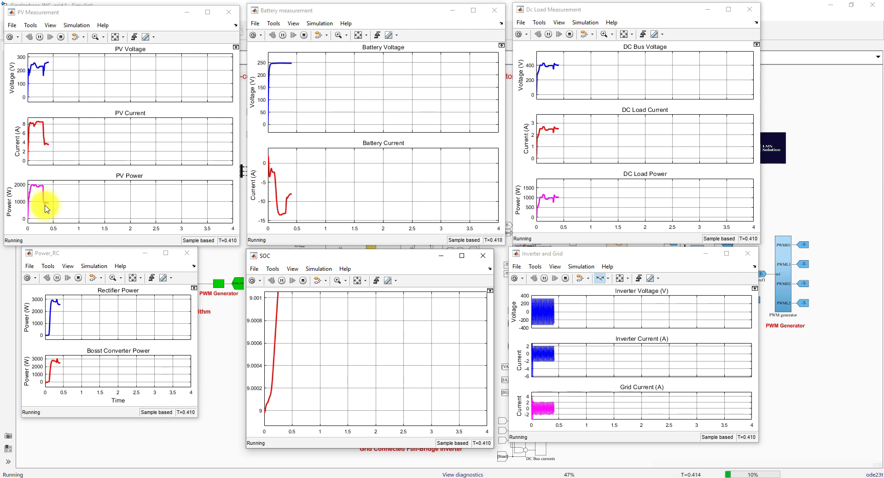
click(358, 281)
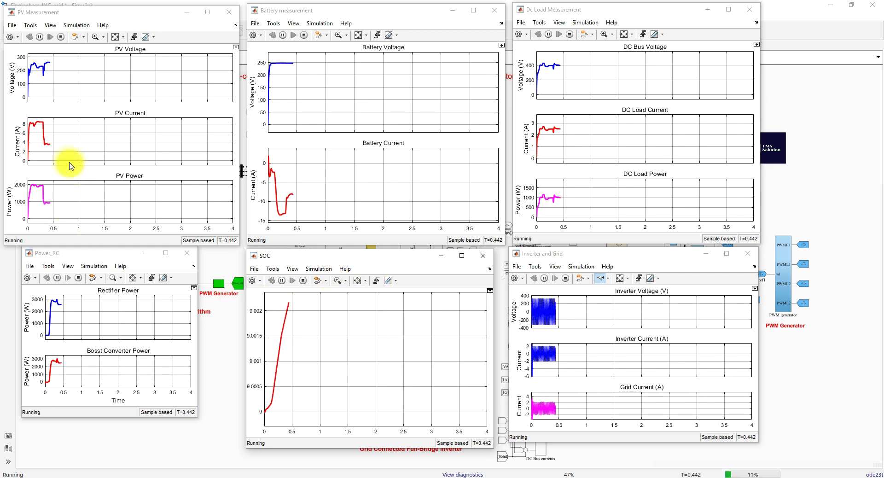
click(356, 282)
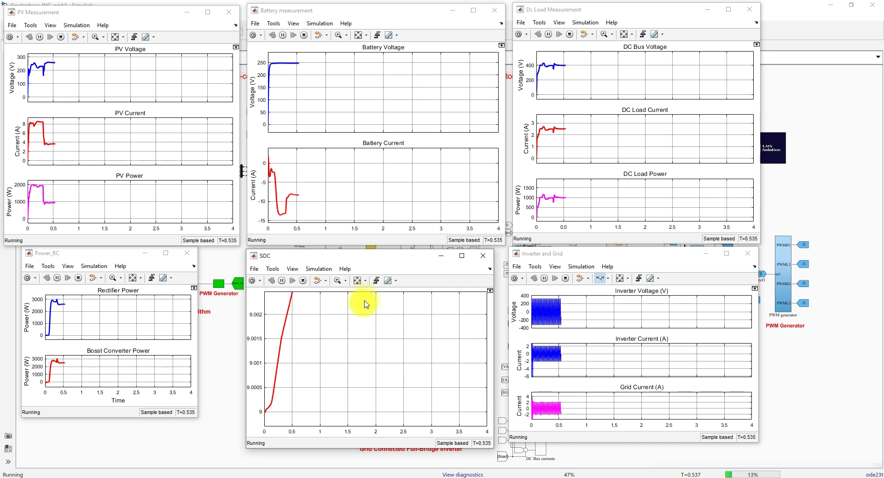
click(357, 280)
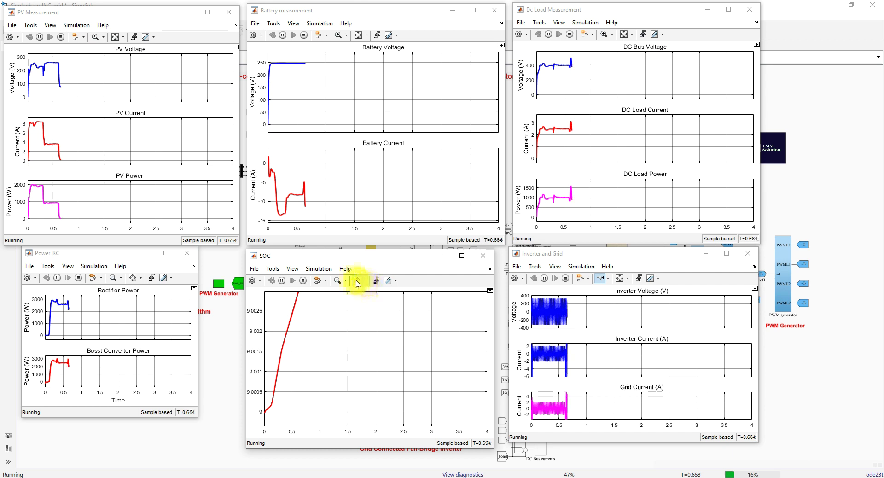
click(358, 282)
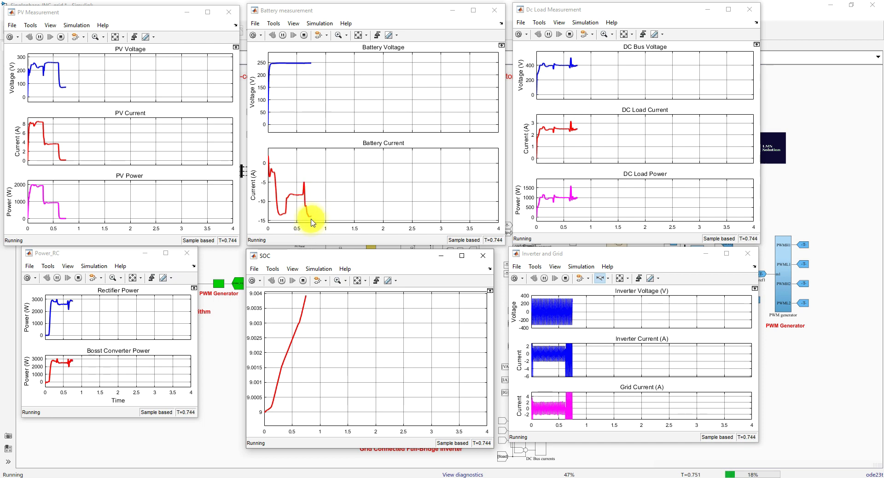
Zoom the Inverter and Grid waveforms to about 0.46 to 0.78 s, then refit the axes of that scope and the SOC scope.
click(620, 278)
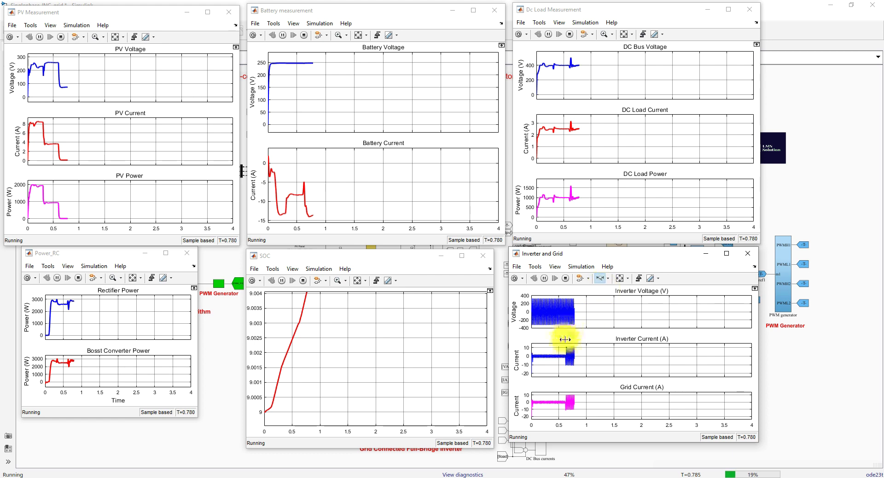
drag(559, 349, 574, 349)
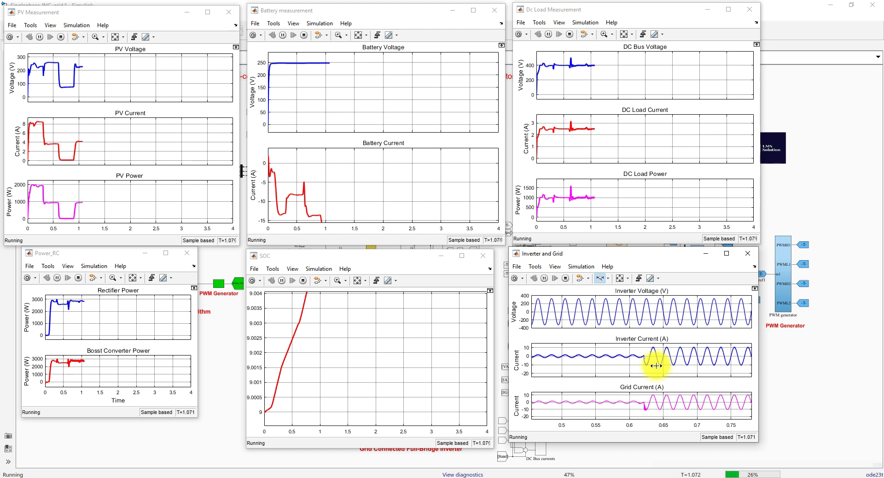
click(621, 278)
click(357, 280)
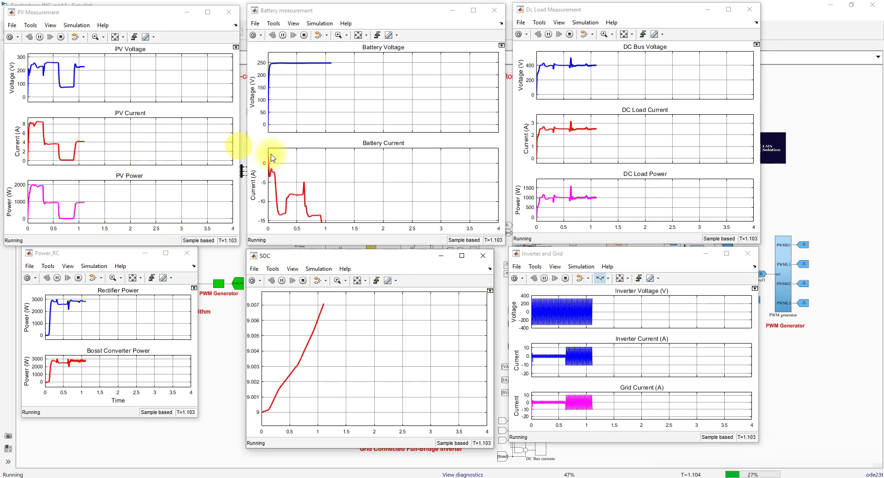